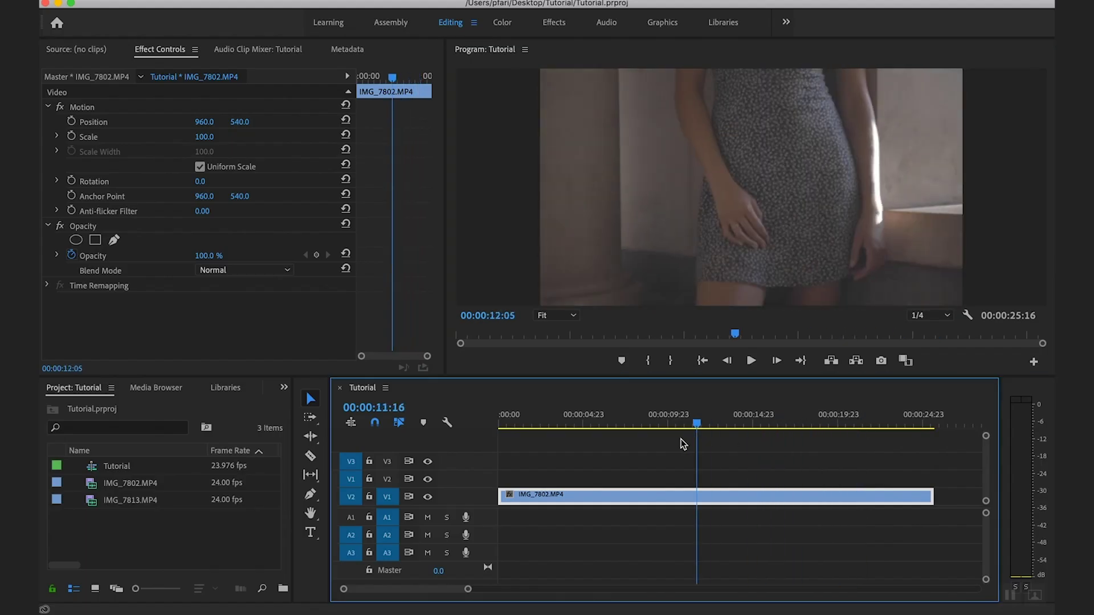
- Scrub and play the clip to preview the footage
drag(683, 444, 780, 427)
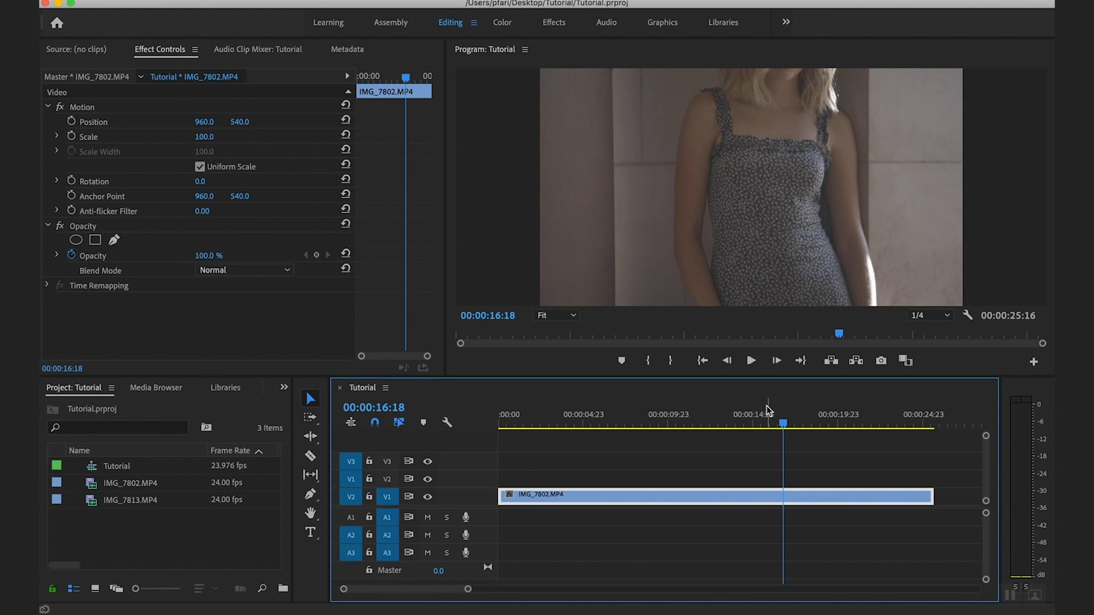
key(space)
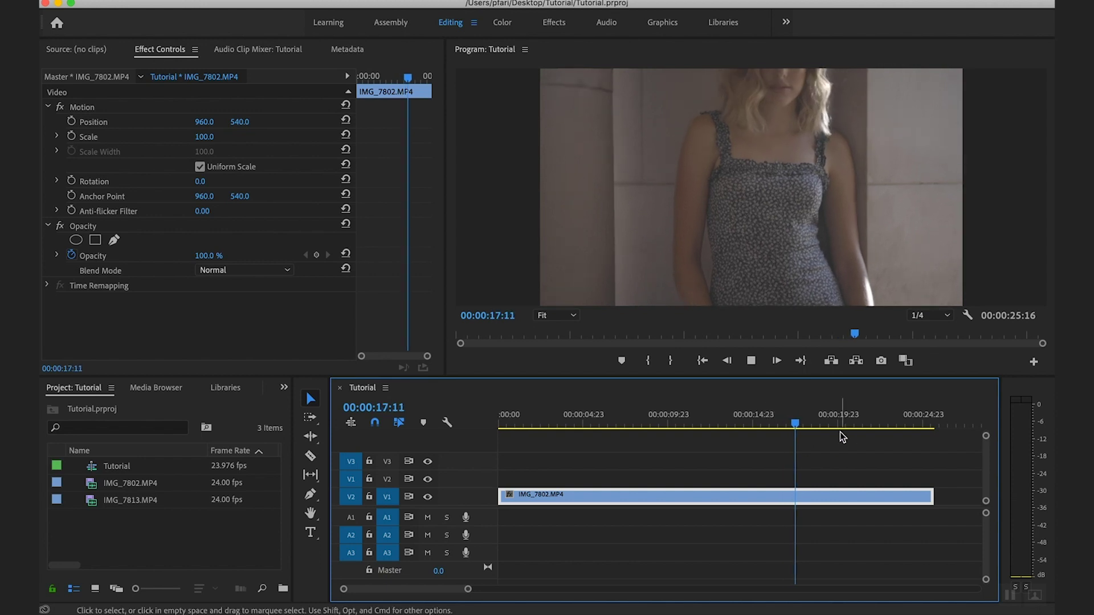
drag(879, 428, 858, 428)
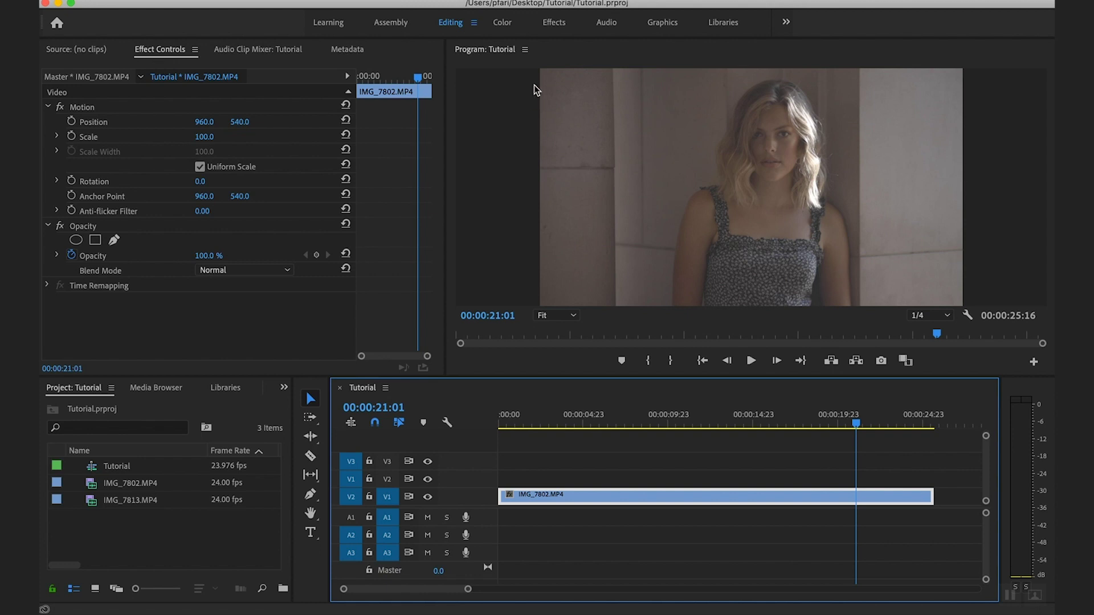
- Switch to the Color workspace and find the frame of the woman facing the camera
click(502, 23)
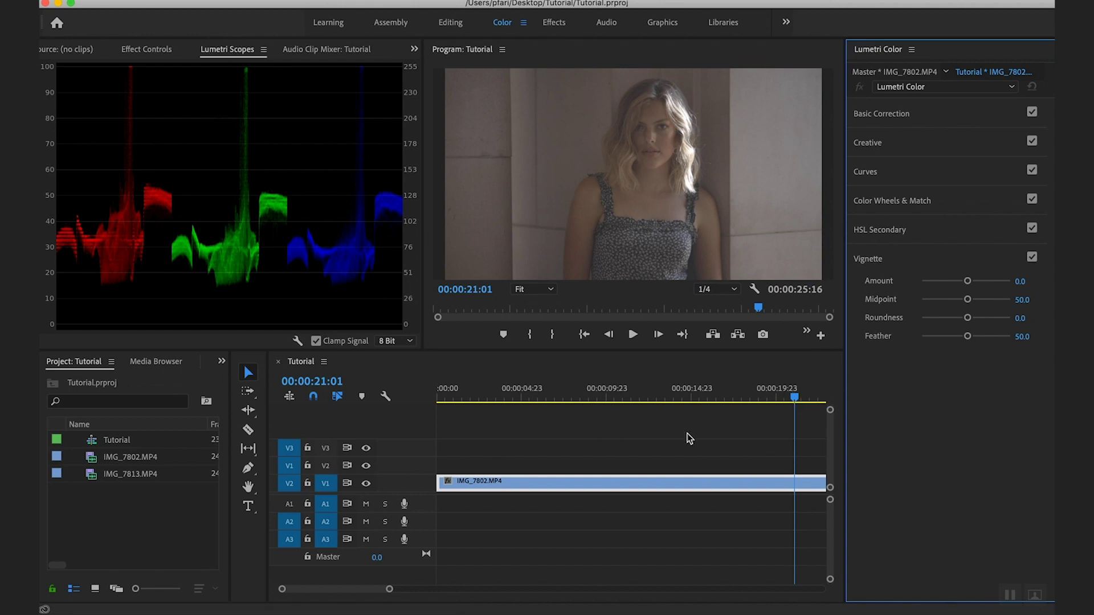
mouse_move(794, 398)
mouse_down()
mouse_move(555, 431)
mouse_move(779, 399)
mouse_move(718, 400)
mouse_move(801, 400)
mouse_move(777, 398)
mouse_up()
key(minus)
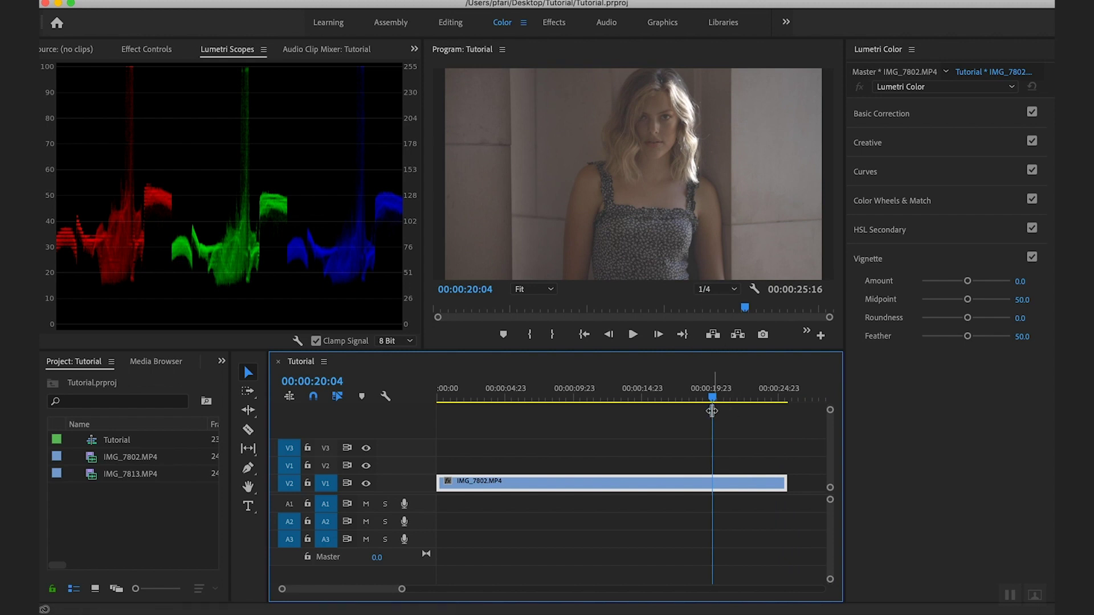
drag(713, 397, 722, 401)
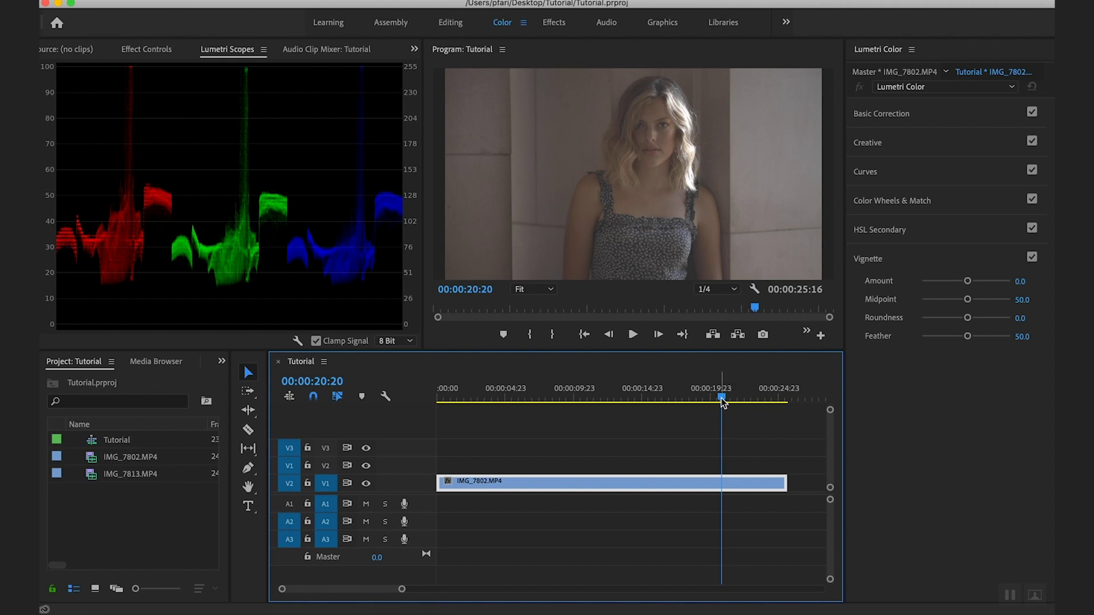
click(881, 115)
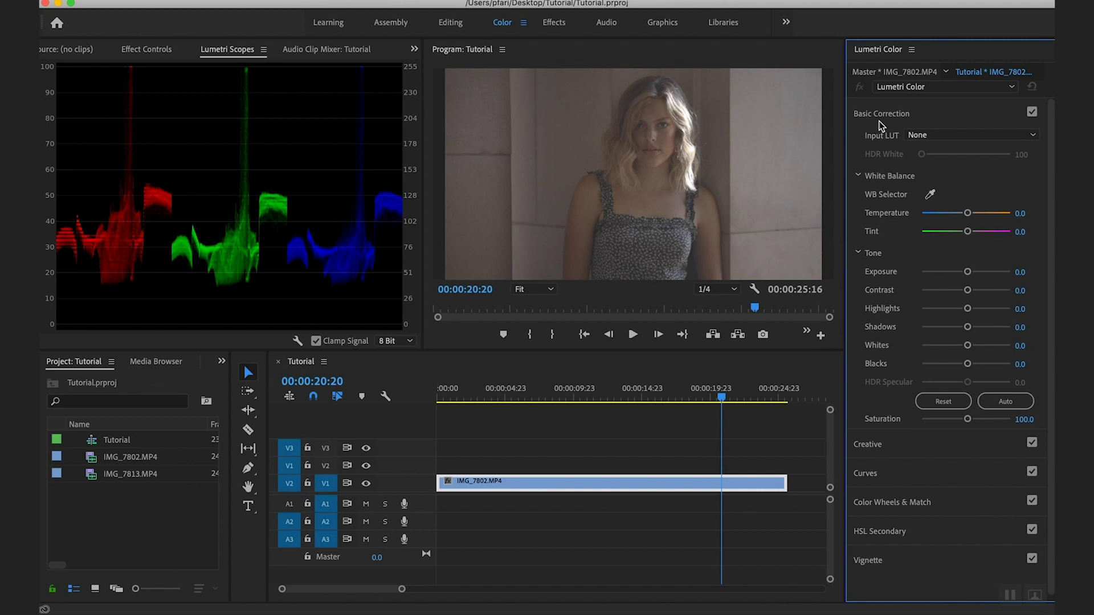
- Load EOS-R-CLog-to-Rec709-Alexa.cube as the clip's Input LUT and check the converted shot
click(962, 137)
click(950, 178)
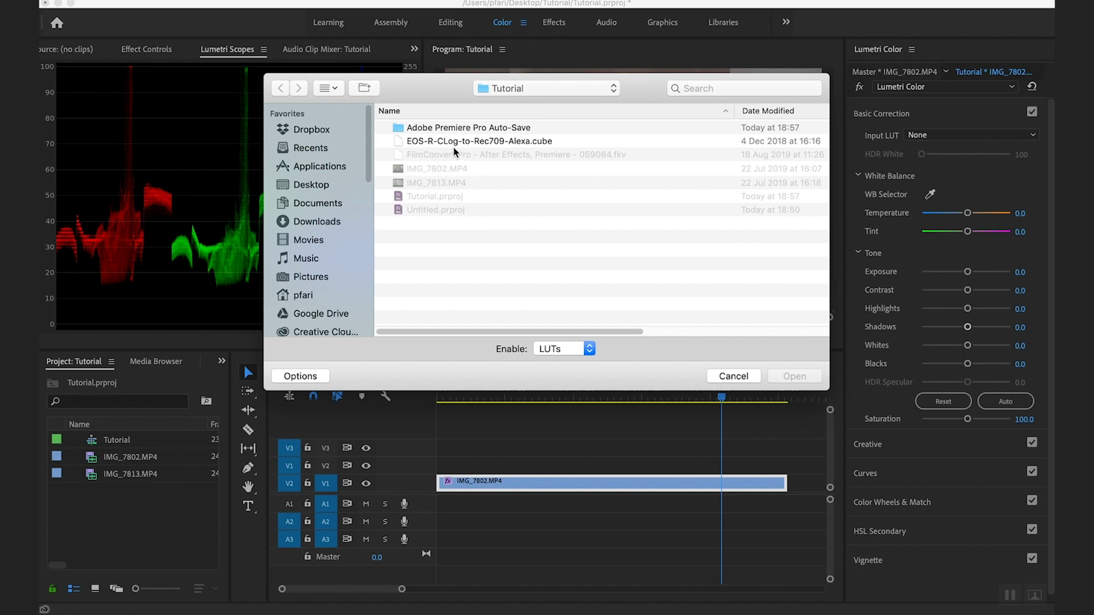
click(542, 142)
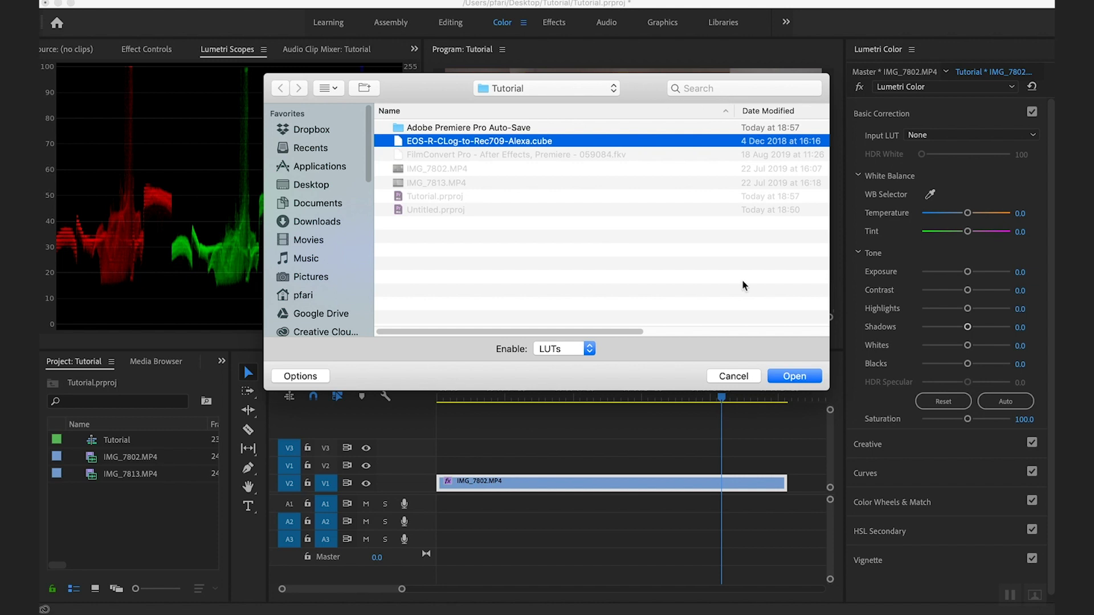
click(796, 381)
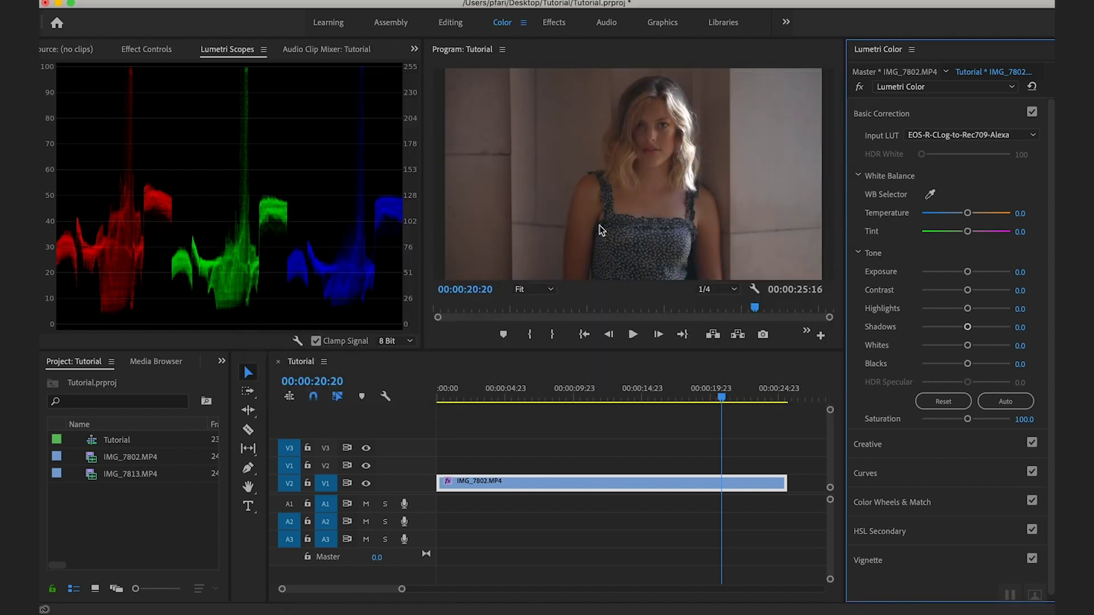
drag(721, 397, 724, 432)
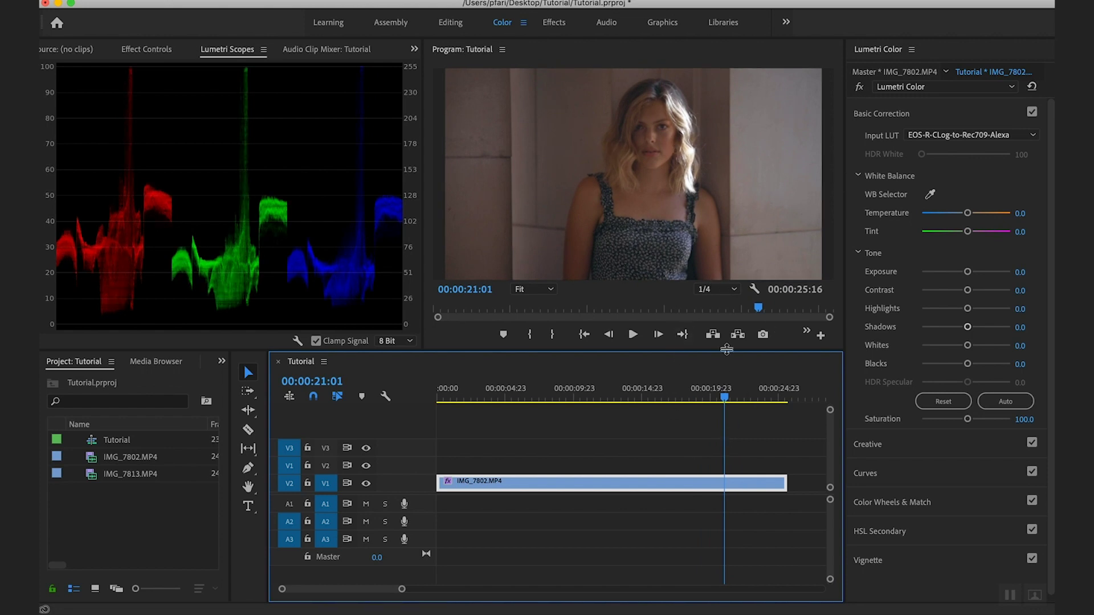
- Set Basic Correction Exposure to 1.0 and scrub the clip to review the brighter picture
mouse_move(724, 400)
mouse_down()
mouse_move(678, 401)
mouse_move(726, 402)
mouse_up()
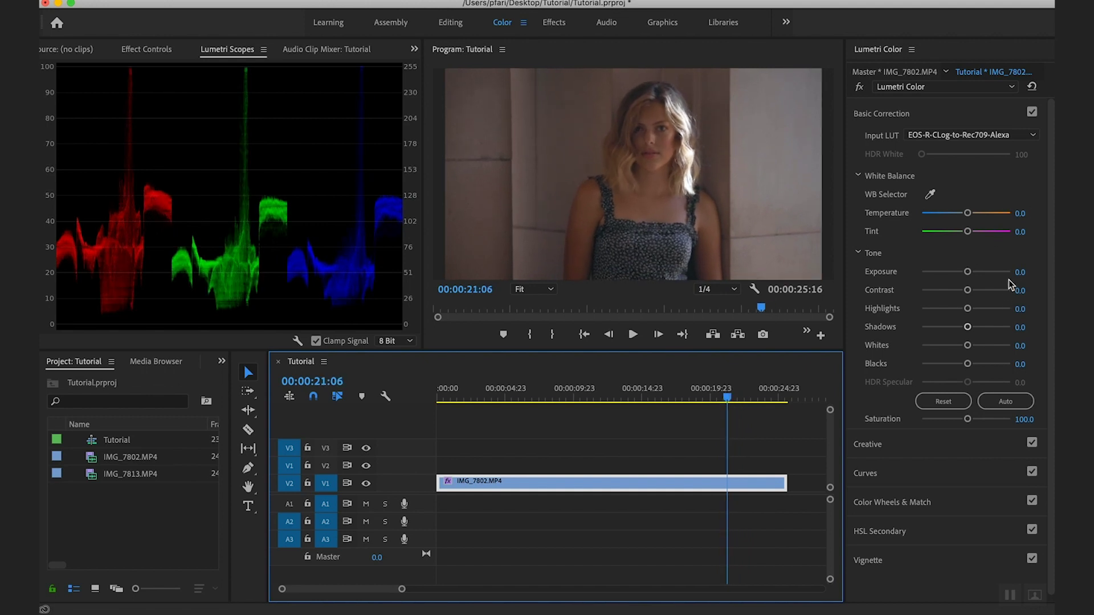
click(1031, 273)
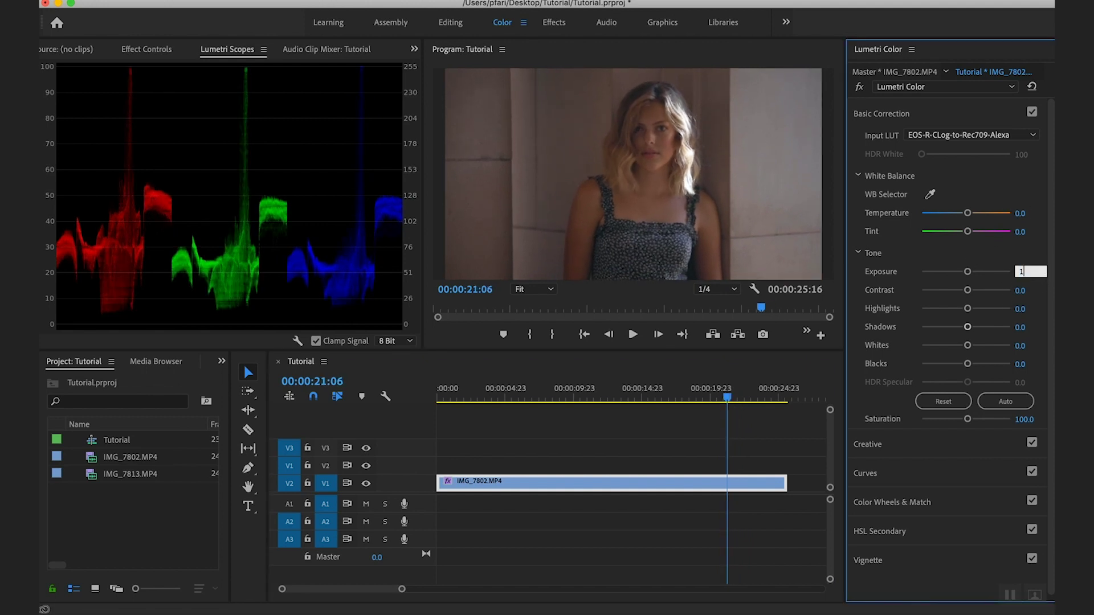
key(Return)
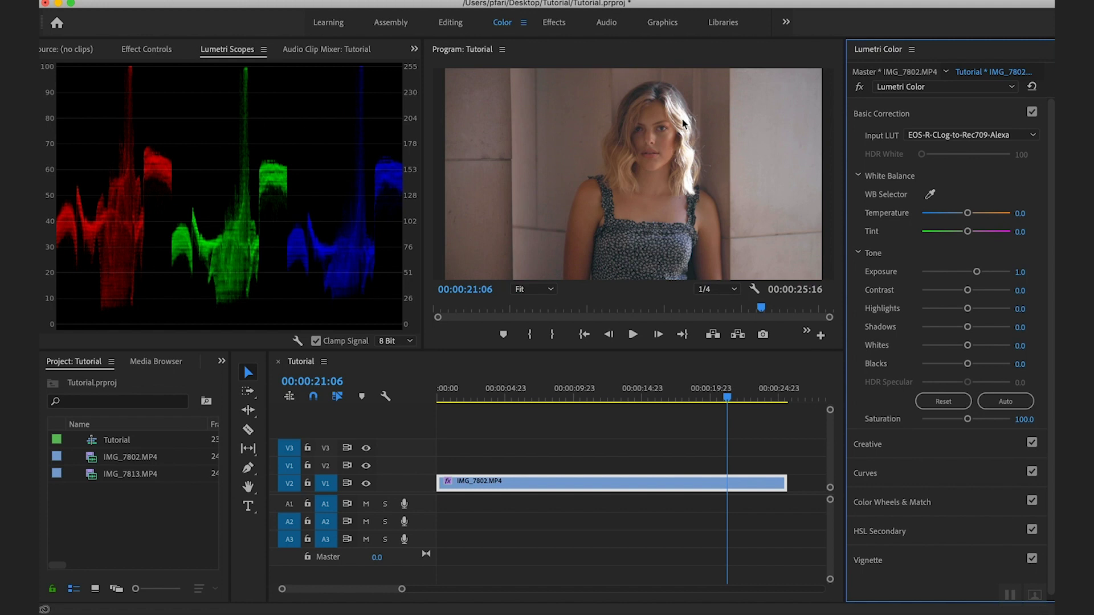
drag(728, 397, 616, 395)
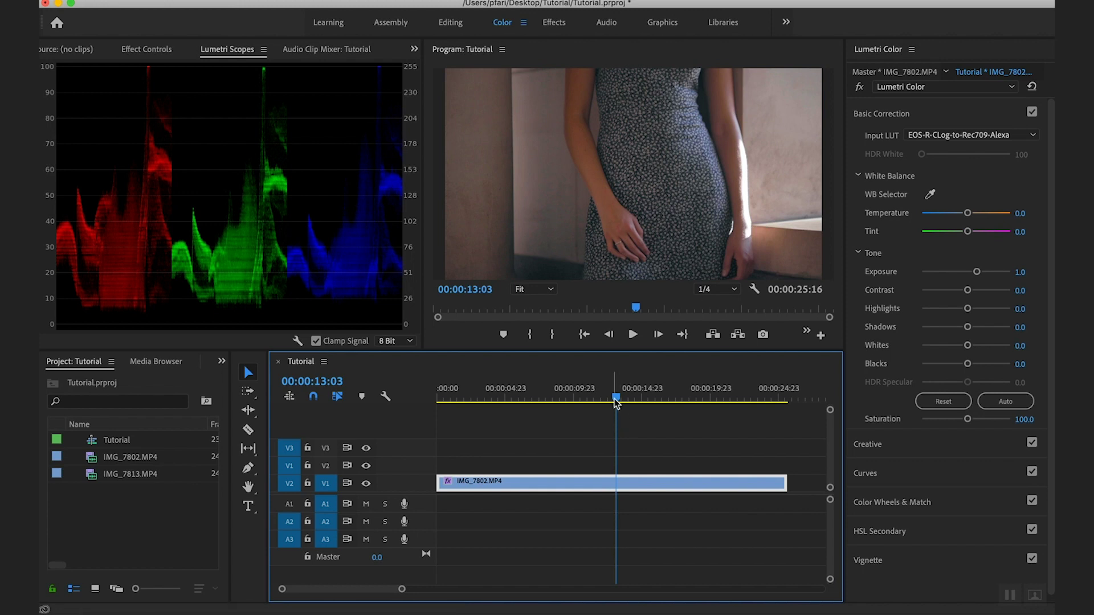
drag(616, 397, 717, 393)
- Lower Saturation from 100 to 85 and review the less saturated clip
click(1024, 420)
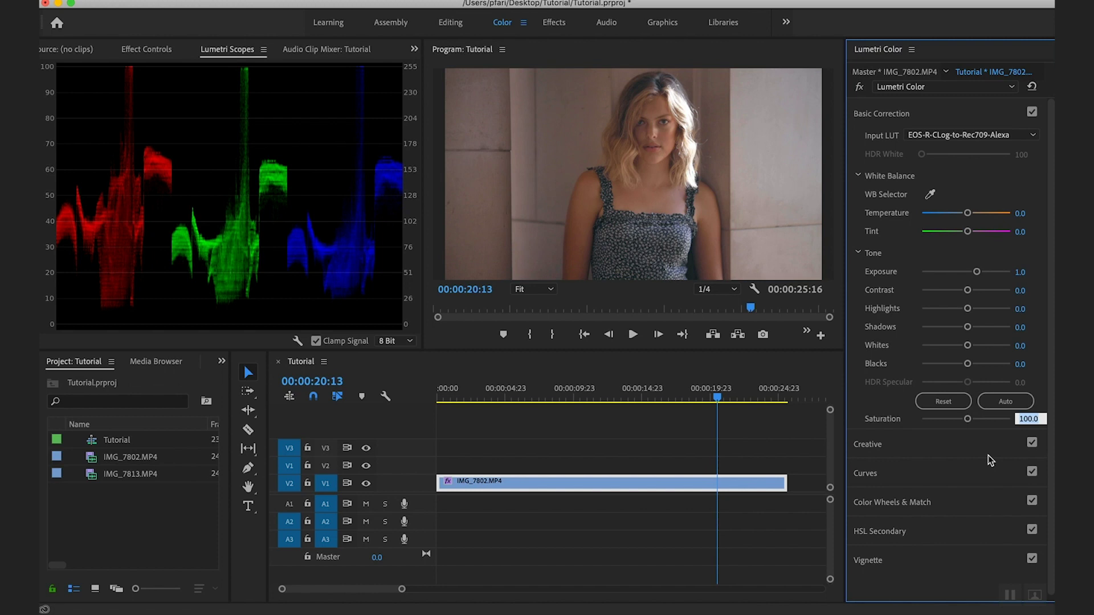
text(85)
key(Return)
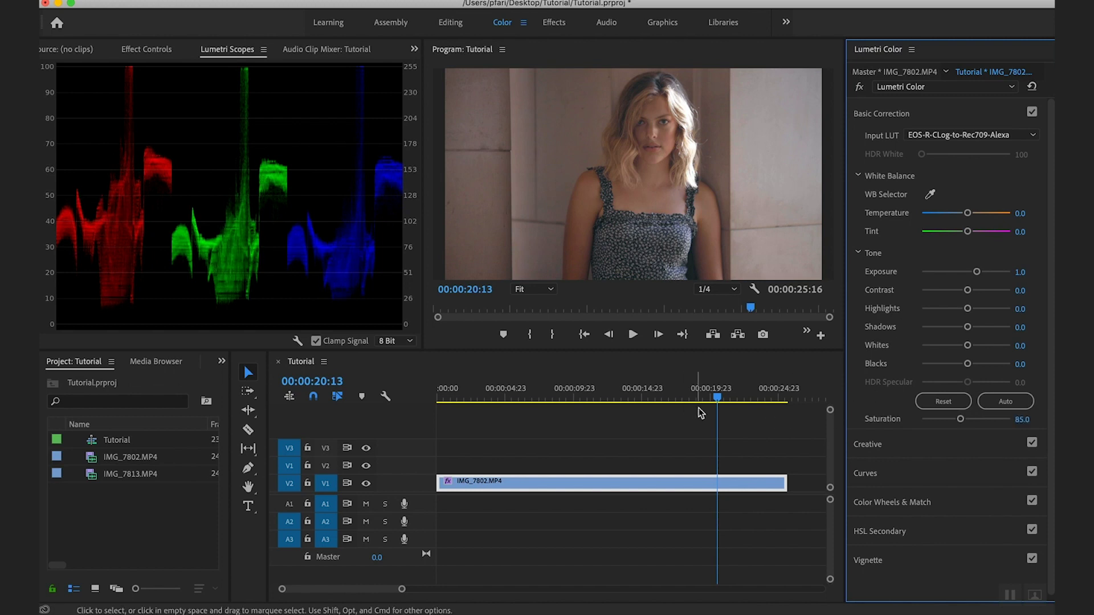
drag(716, 399, 470, 411)
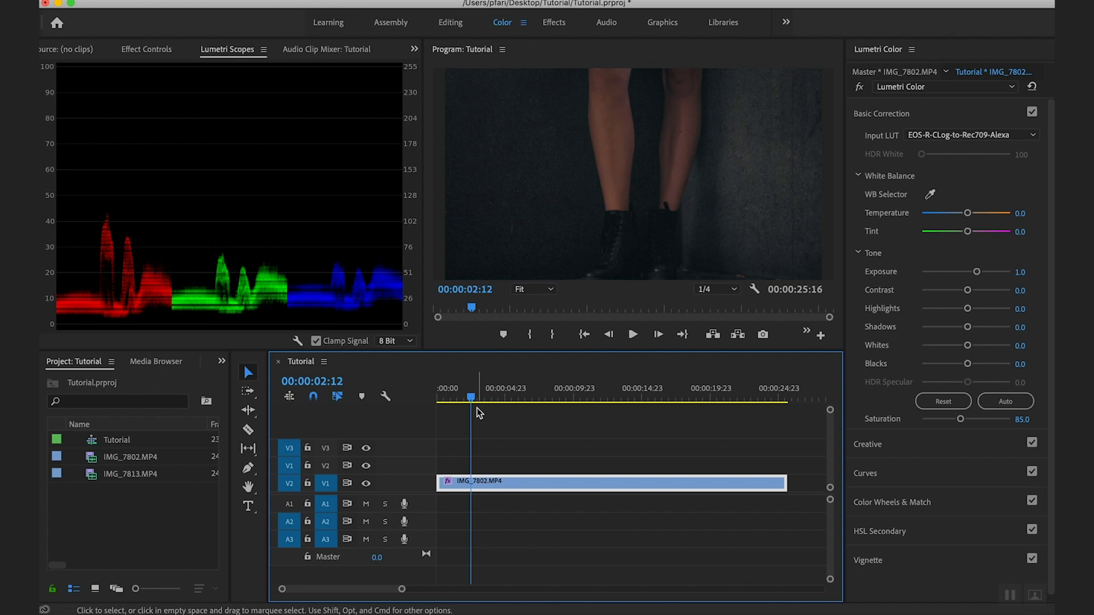
click(891, 116)
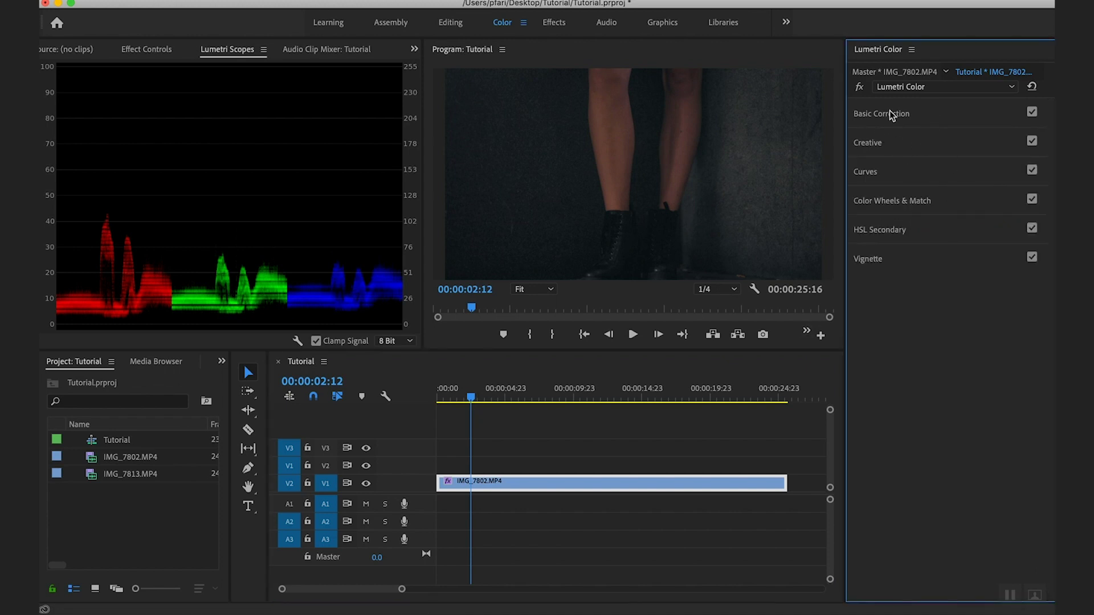
- Expand the Curves section down to Luma vs Sat and arm its eyedropper
click(886, 173)
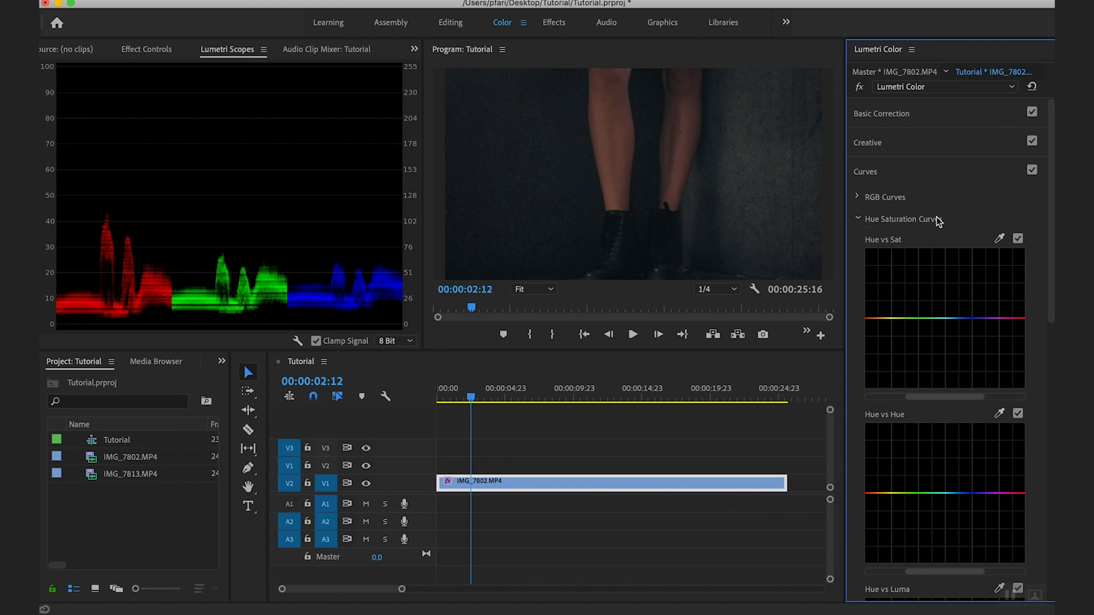
drag(1052, 228, 1052, 303)
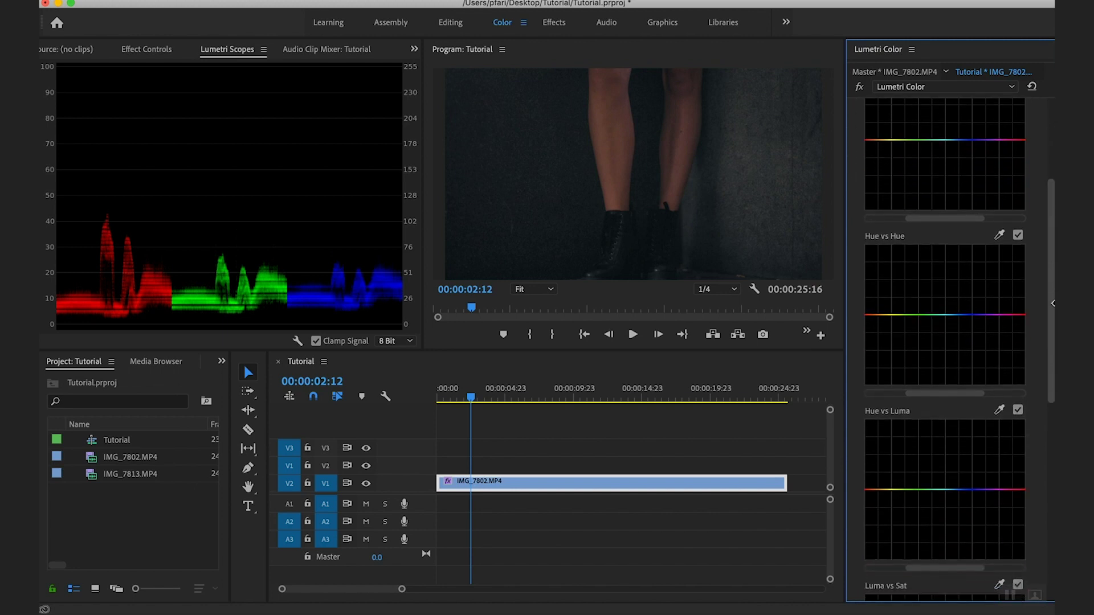
scroll(924, 374, down, 5)
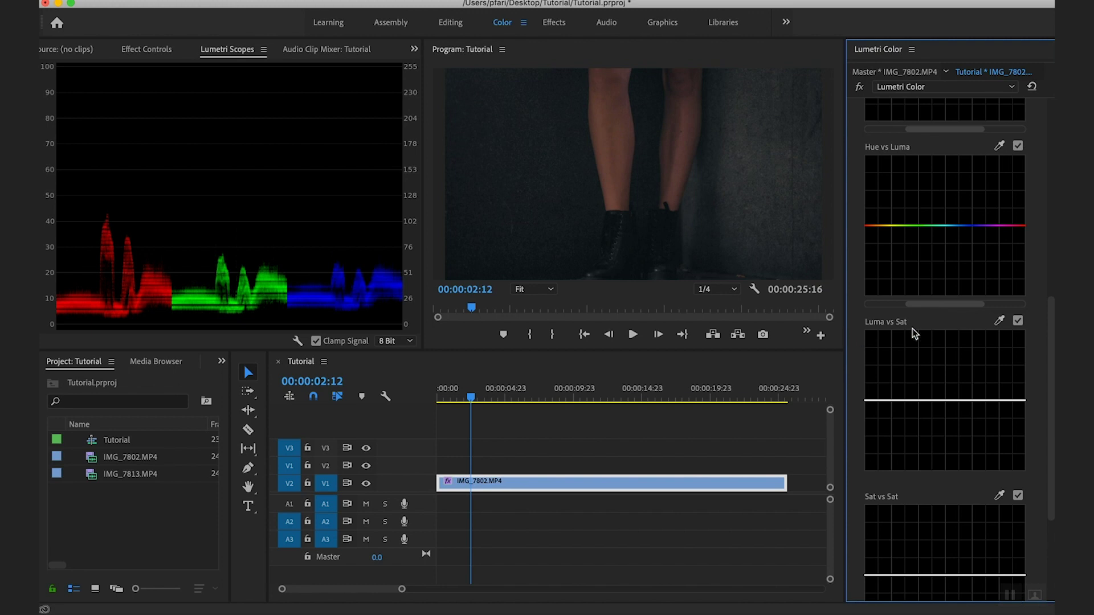
click(999, 322)
click(643, 226)
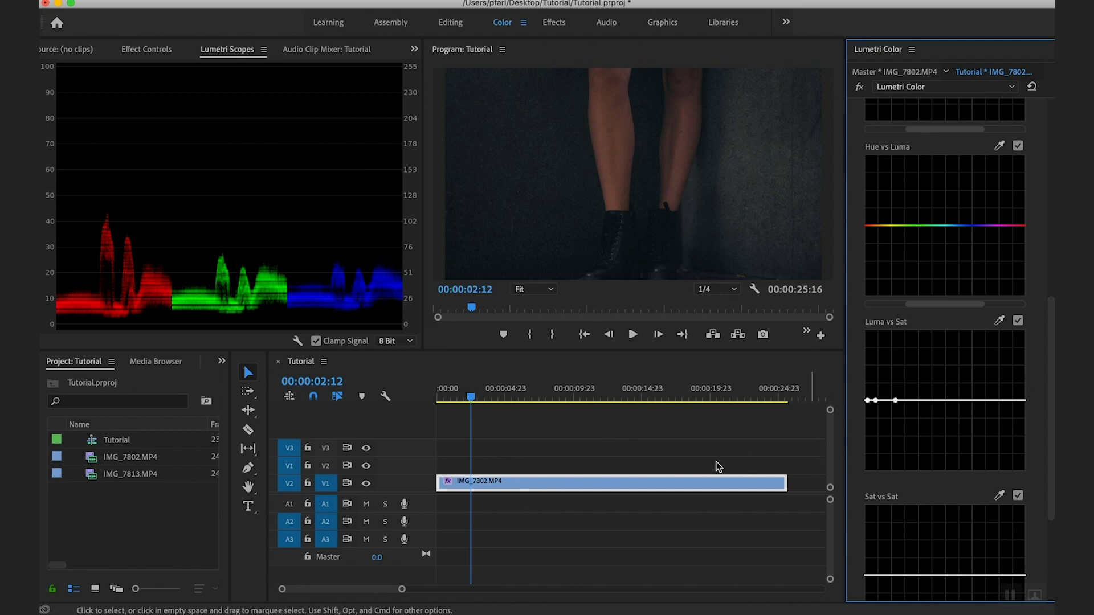
drag(471, 399, 694, 399)
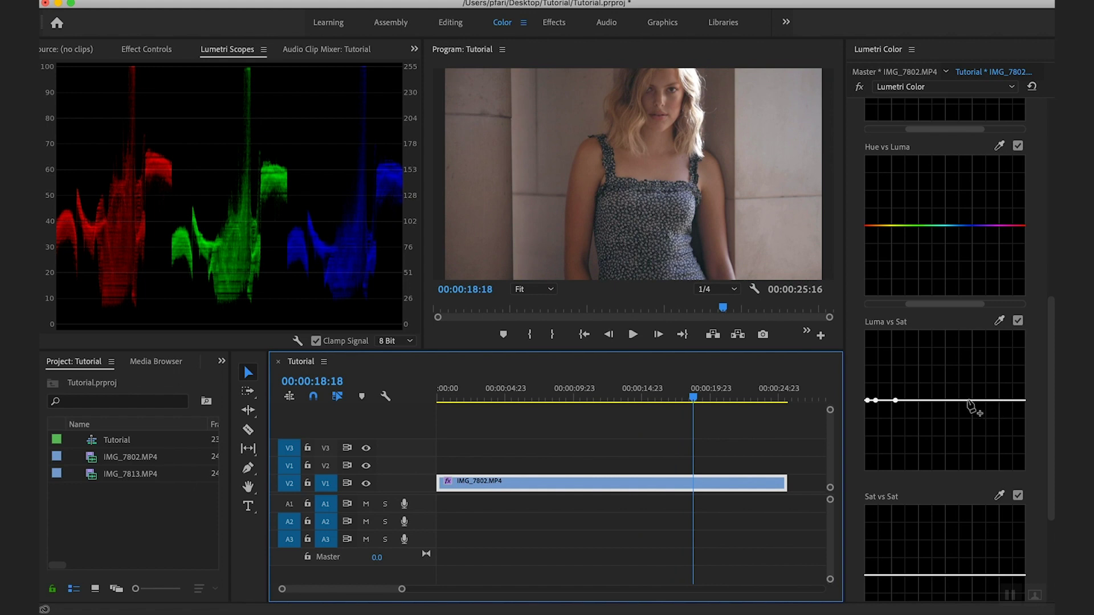
drag(972, 401, 973, 317)
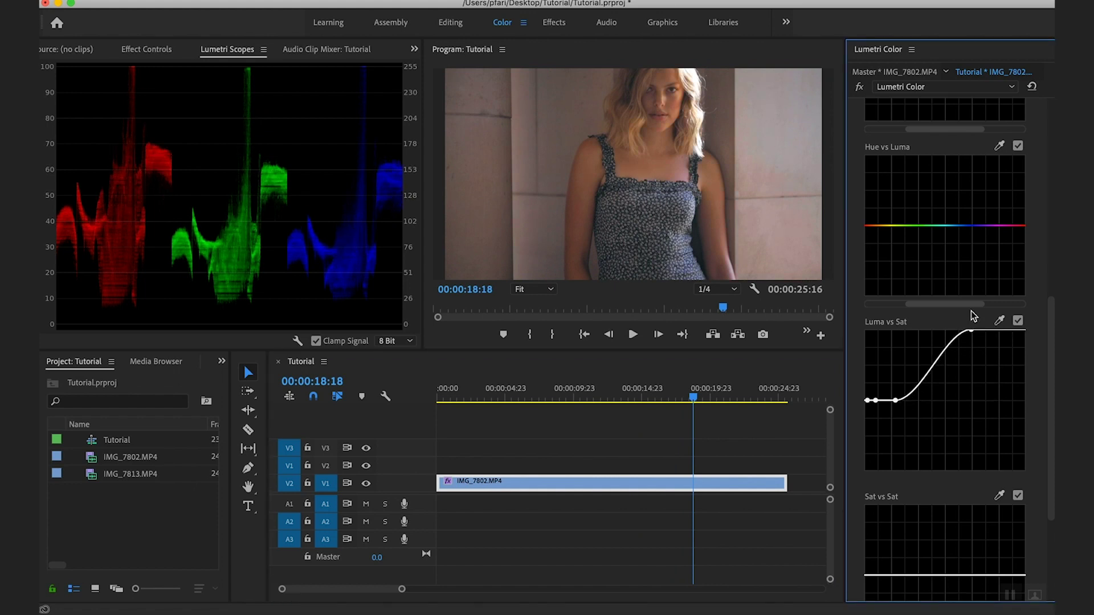
drag(972, 315, 993, 484)
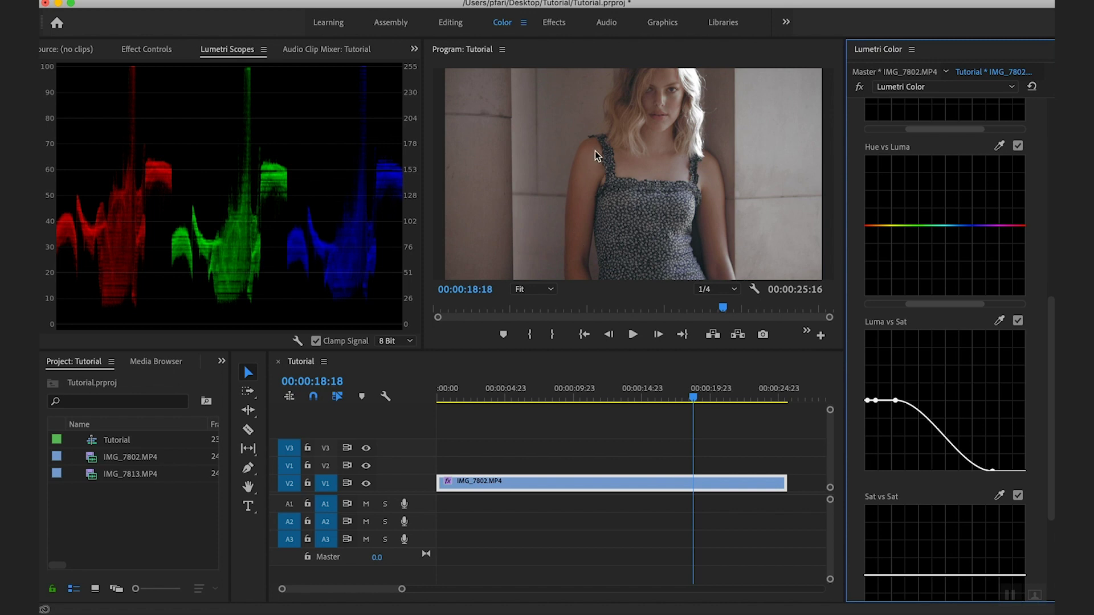
drag(992, 473, 939, 501)
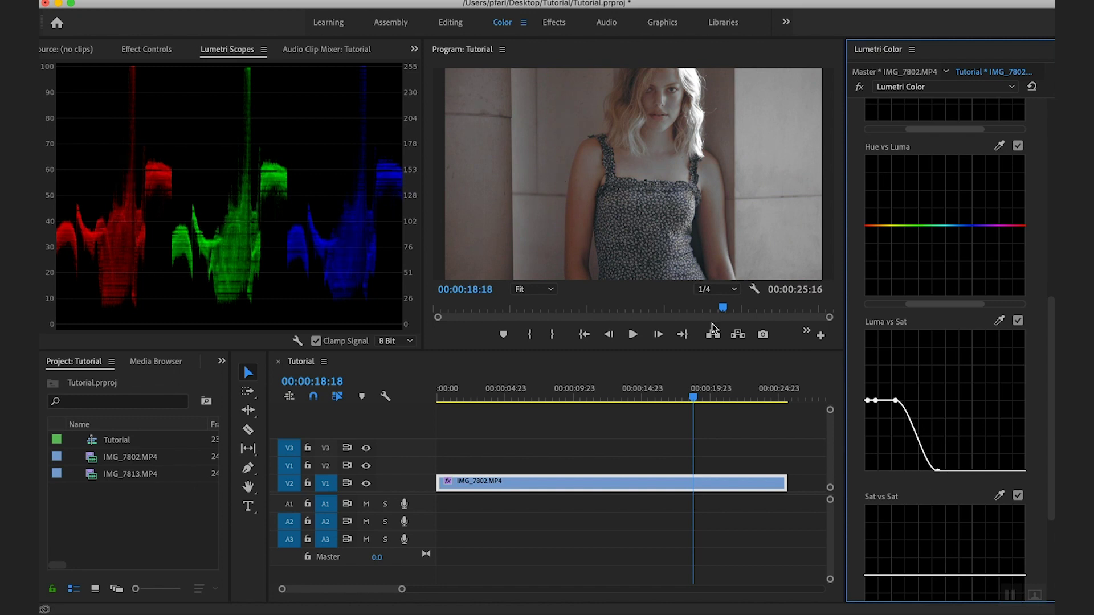
double_click(938, 471)
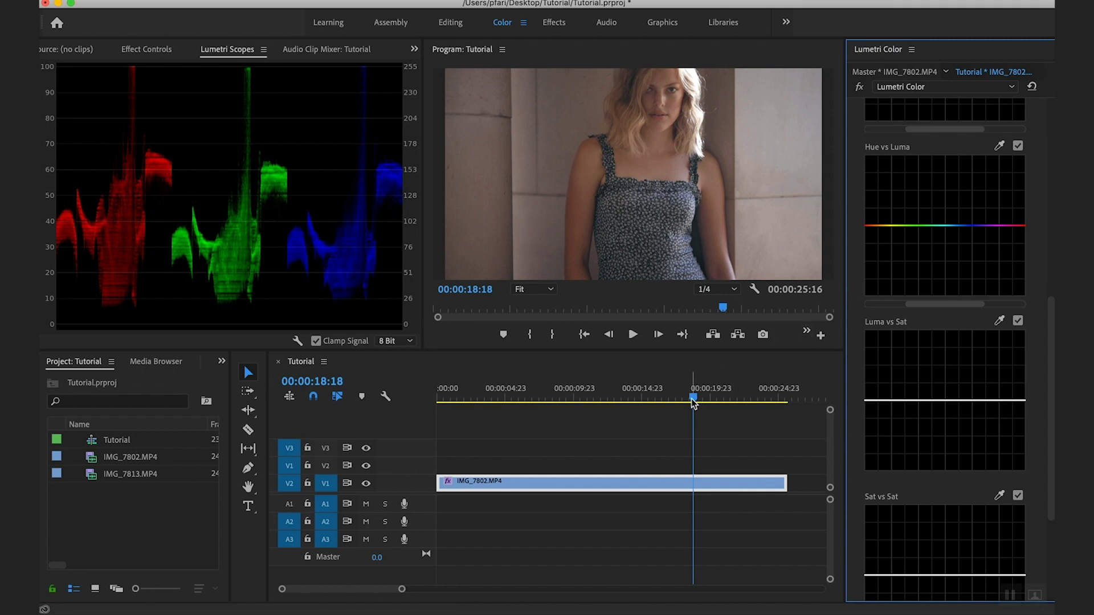
drag(693, 397, 464, 399)
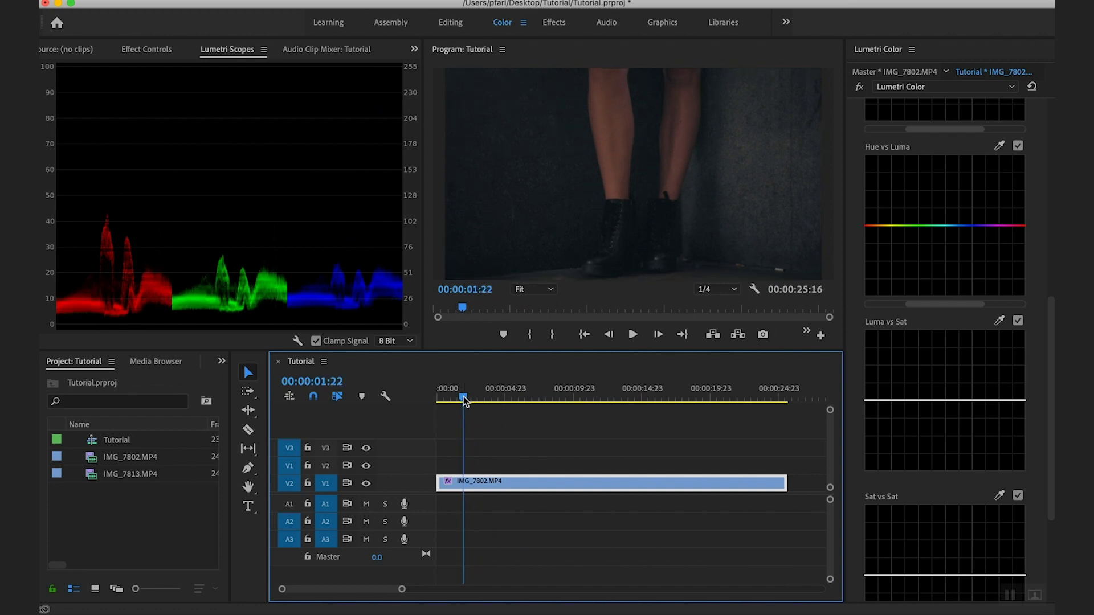
- Sample the shadows onto the Luma vs Sat curve and drag the darkest point to zero saturation
click(999, 320)
click(643, 238)
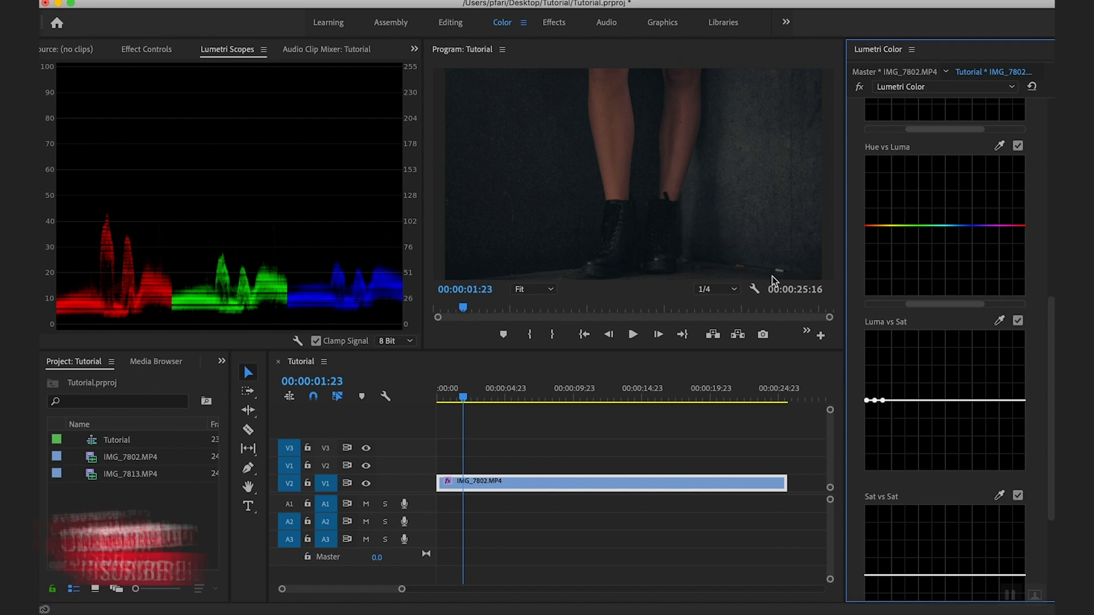
drag(883, 401, 891, 400)
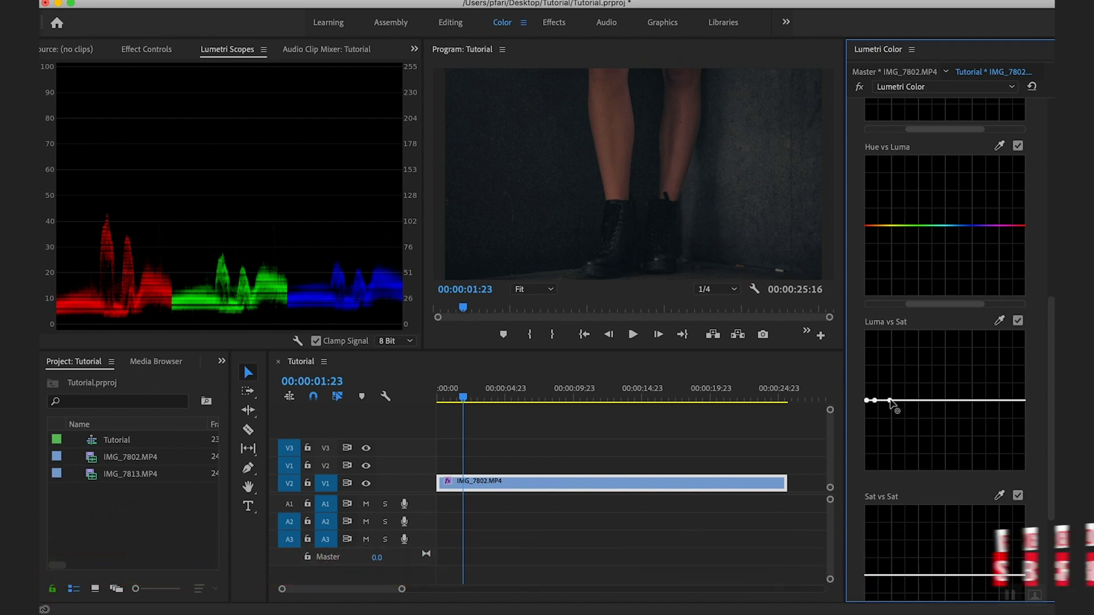
drag(867, 401, 853, 474)
drag(875, 401, 884, 442)
- Set the Lumetri Vignette Amount to -0.1, leaving midpoint, roundness and feather unchanged
drag(464, 398, 720, 393)
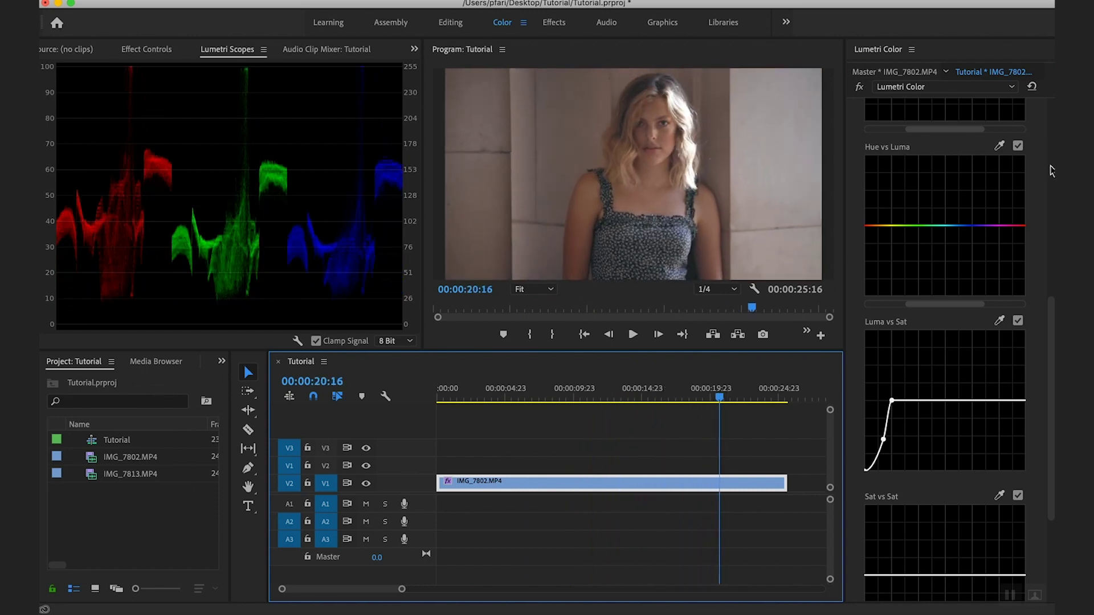
click(1051, 170)
click(875, 172)
click(915, 267)
click(1029, 280)
text(-0)
text(.1)
key(Return)
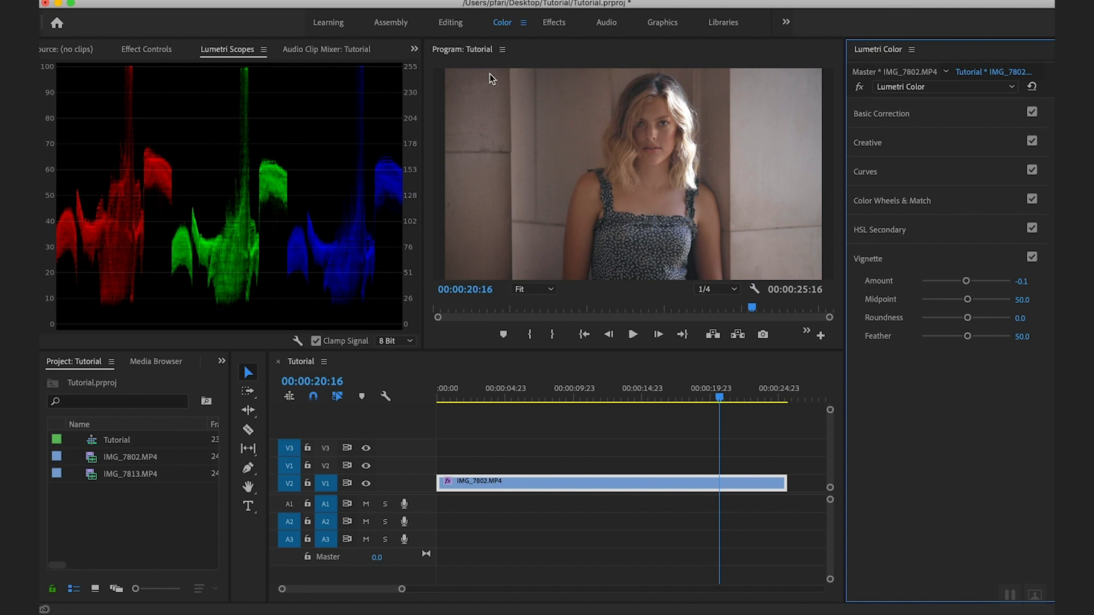
- Switch to the Editing workspace and show the Effects panel
click(455, 24)
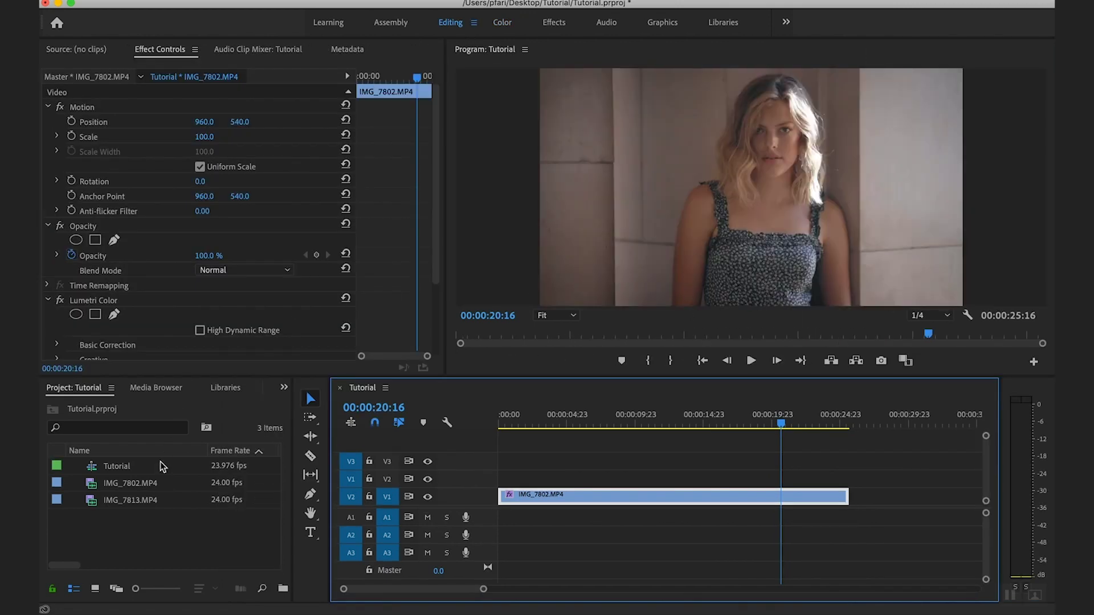
click(284, 388)
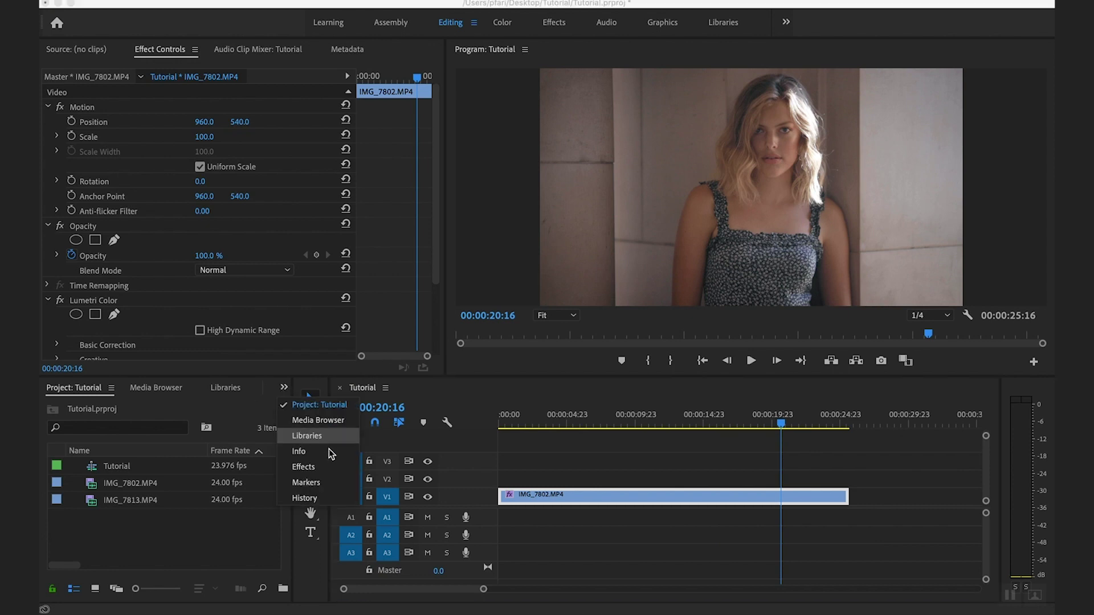
click(335, 482)
- Search 'filmconvert' and apply FilmConvert Nitrate to the IMG_7802.MP4 clip
click(160, 405)
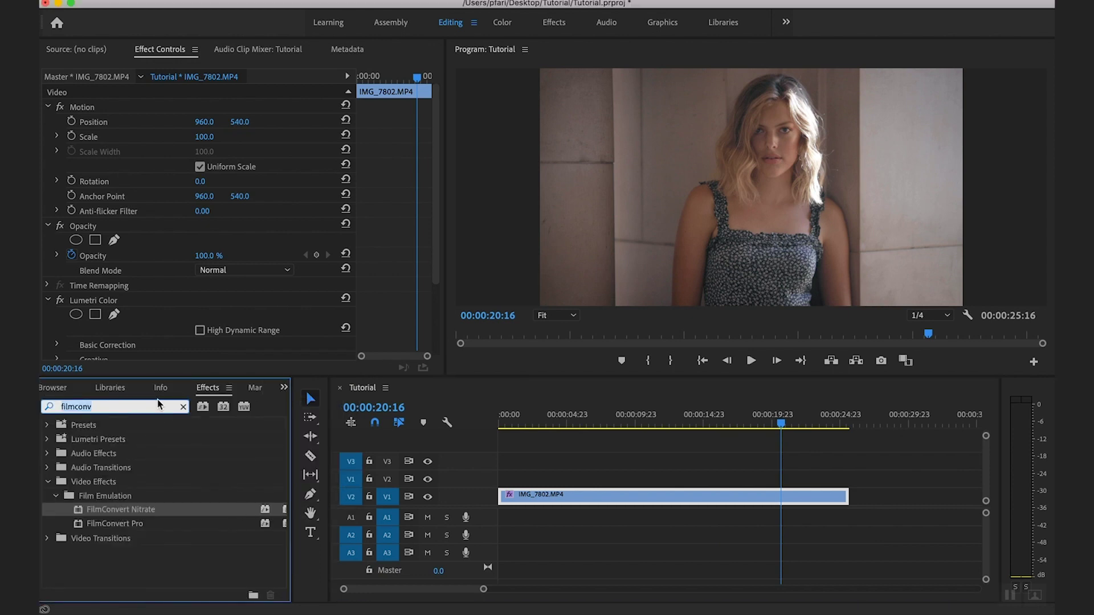
text(fim)
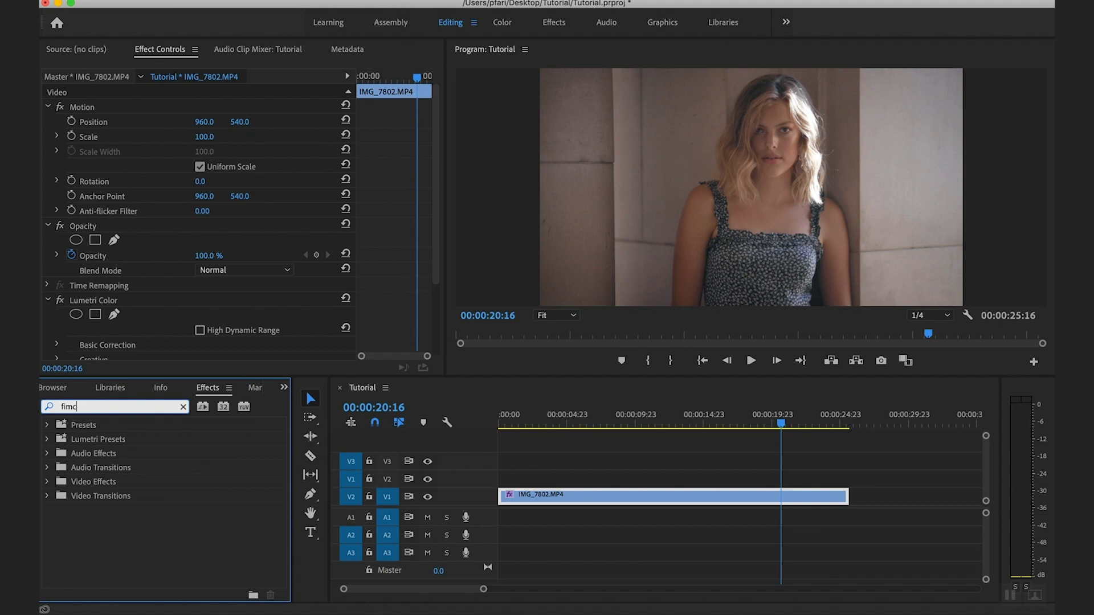
key(BackSpace)
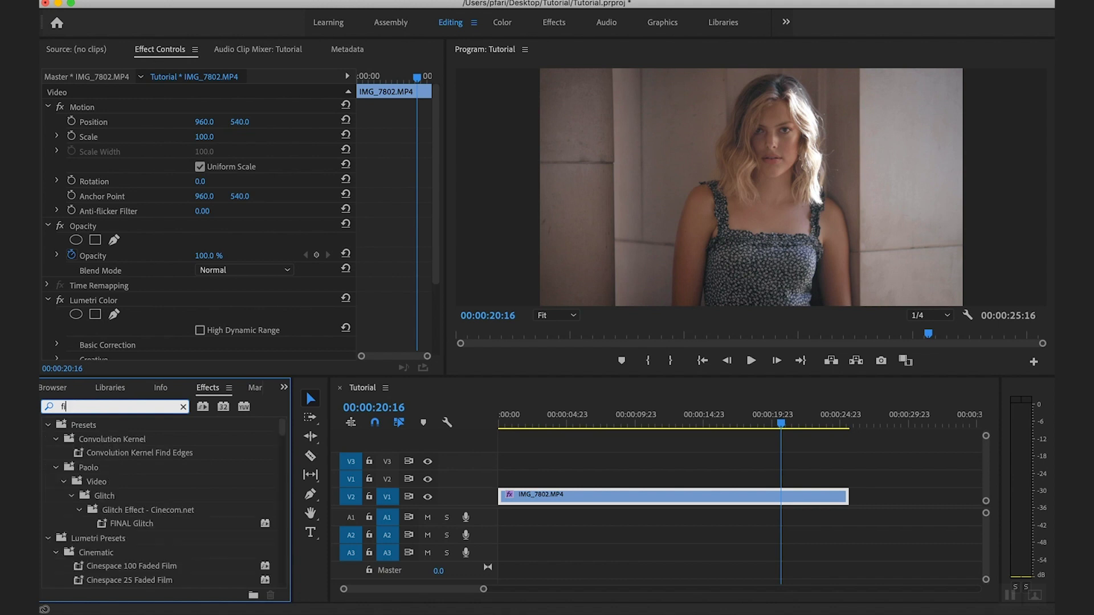
text(lmconvert)
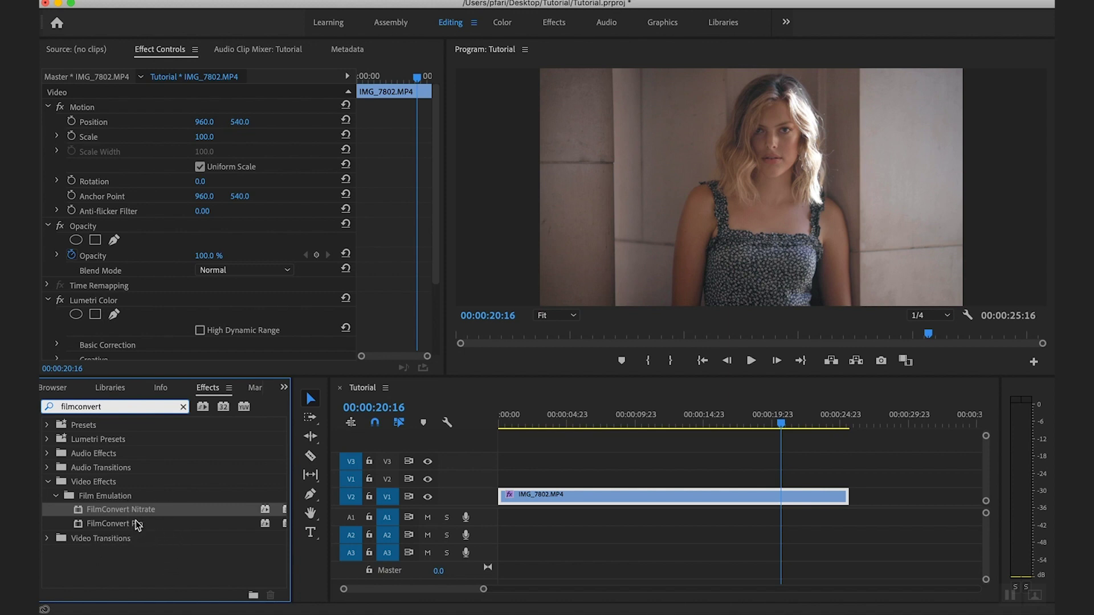
click(137, 525)
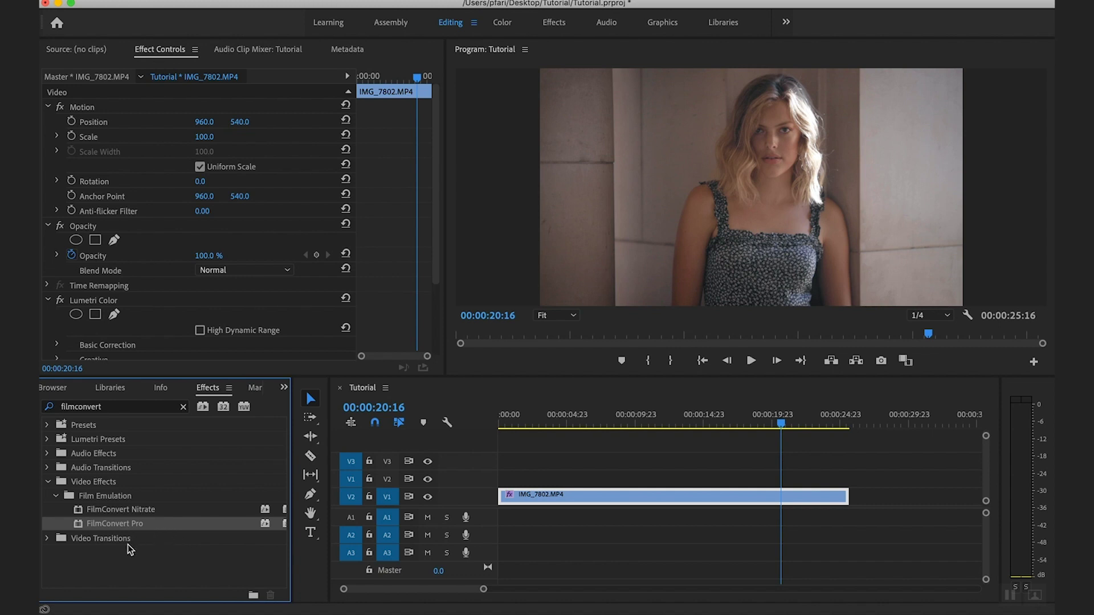
drag(149, 513, 720, 491)
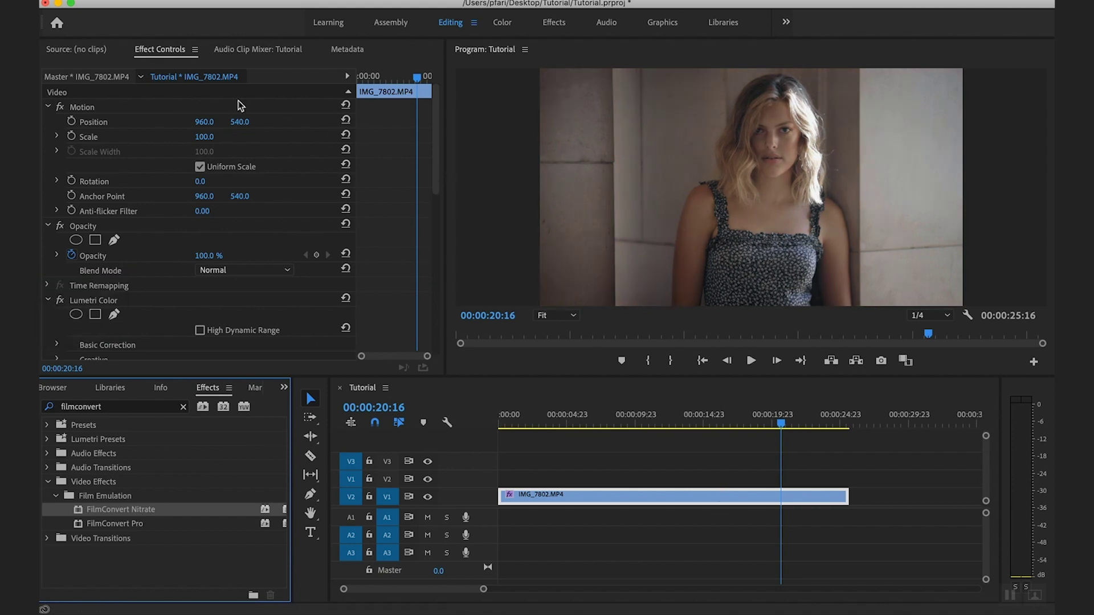
drag(436, 173, 456, 301)
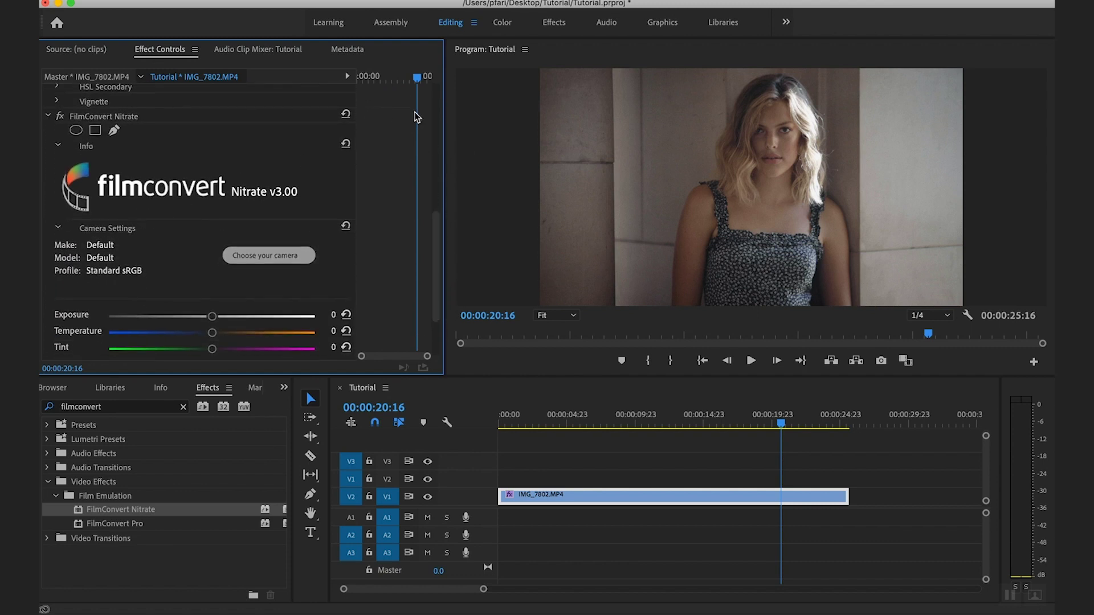
- Choose FJ Prov 100 as the Film Stock in FilmConvert Nitrate's Film Settings
scroll(437, 244, down, 1)
drag(437, 243, 442, 279)
click(56, 293)
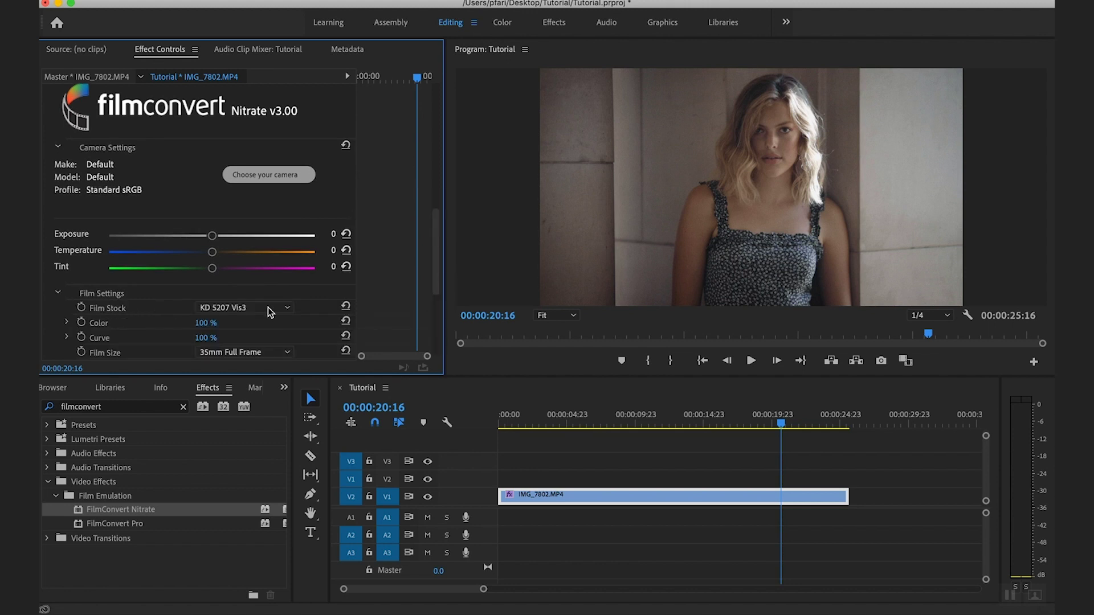
scroll(437, 287, down, 3)
scroll(438, 285, down, 1)
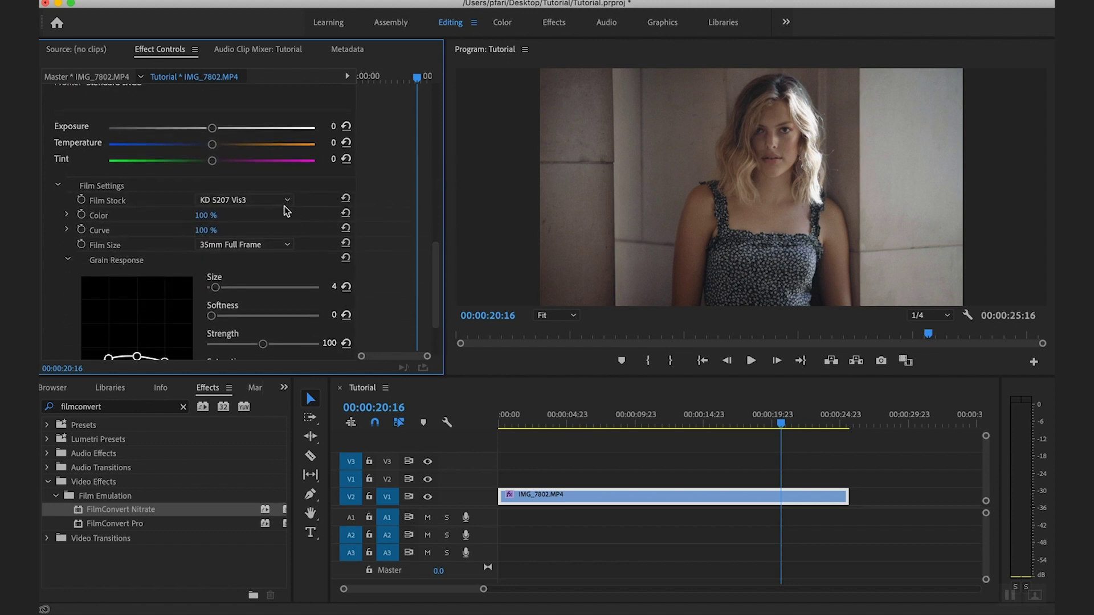
click(282, 201)
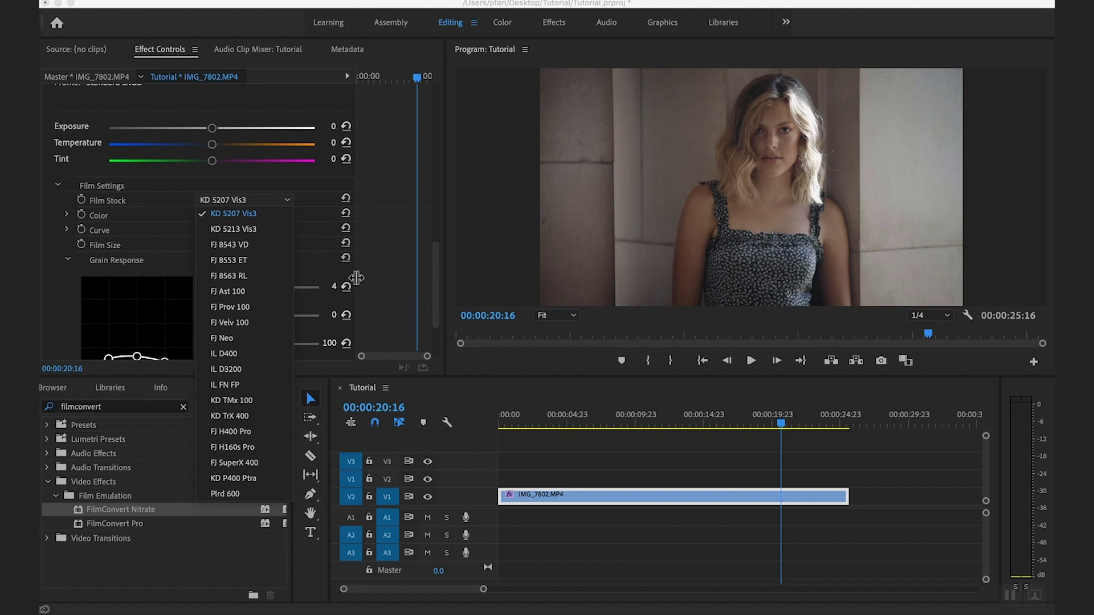
click(247, 311)
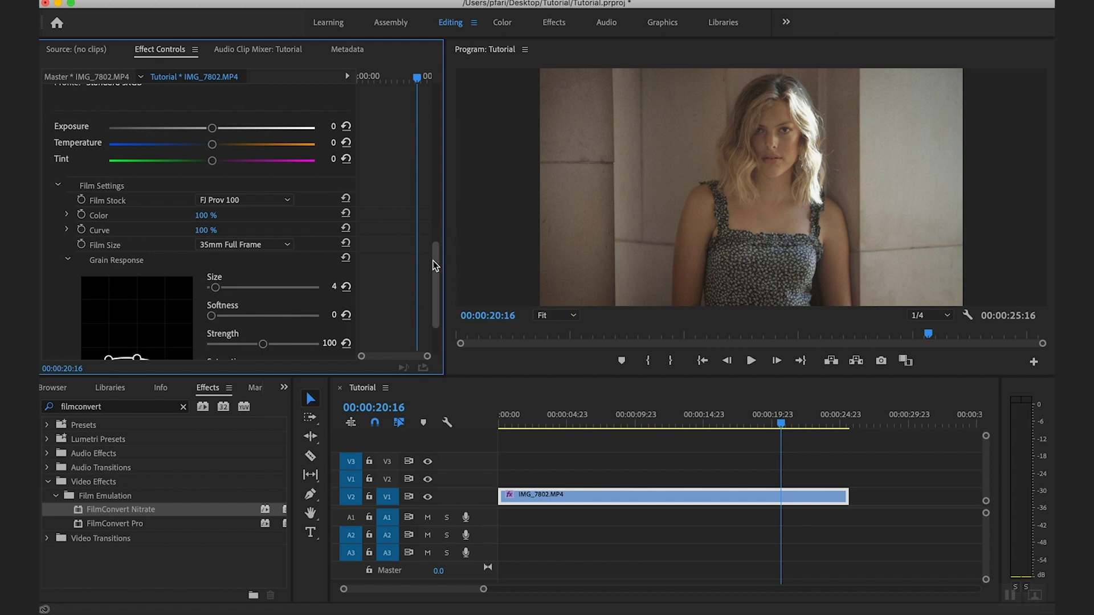
- Toggle FilmConvert Nitrate off and on to compare, then review other frames
drag(435, 266, 430, 183)
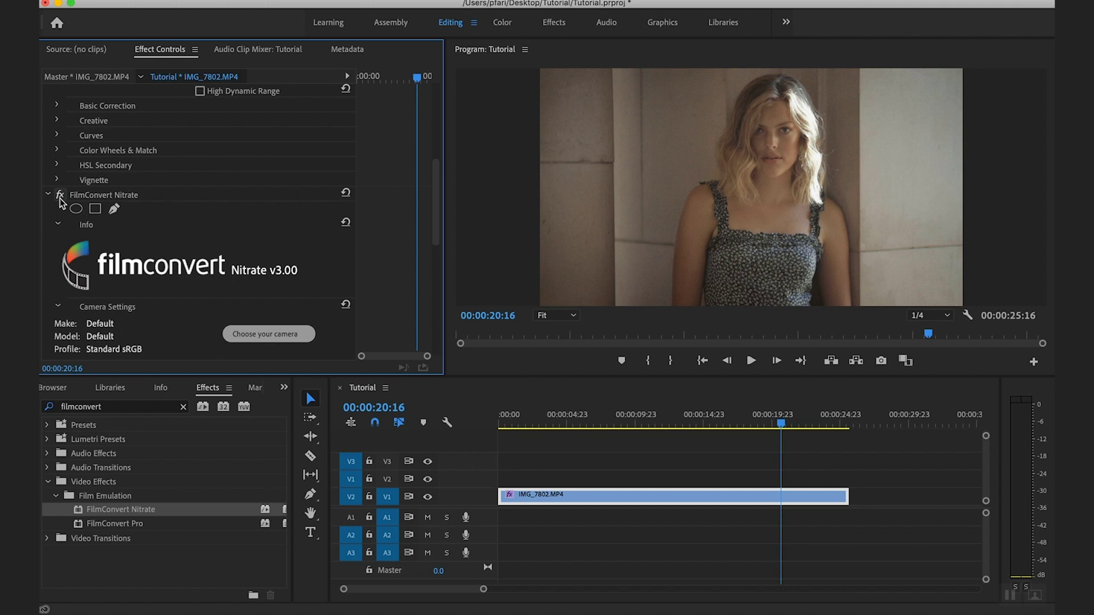
click(60, 197)
click(60, 197)
drag(438, 199, 438, 237)
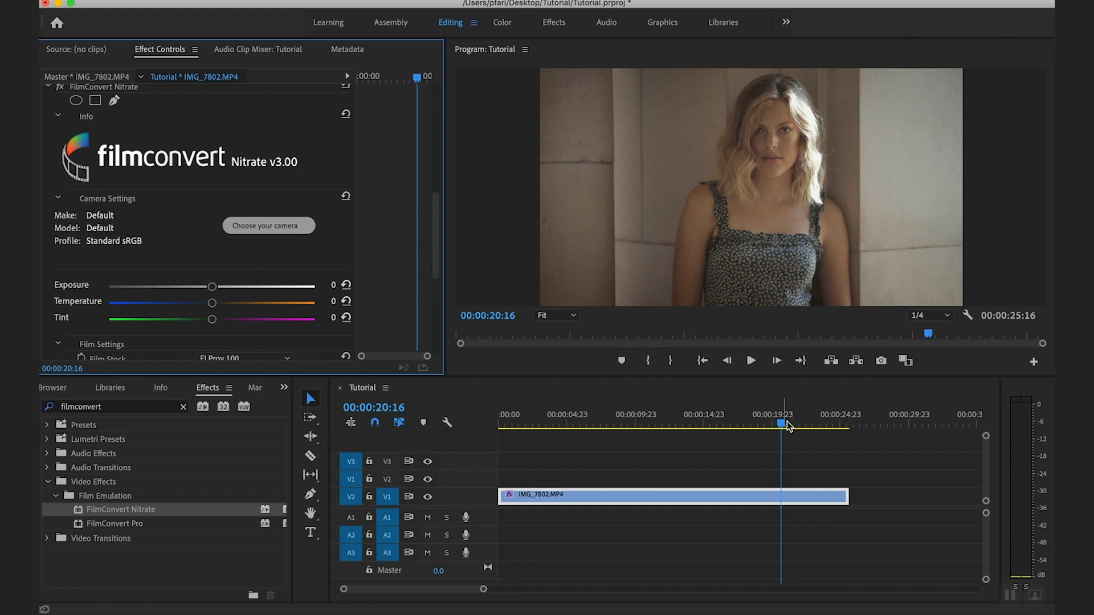
drag(782, 425, 755, 436)
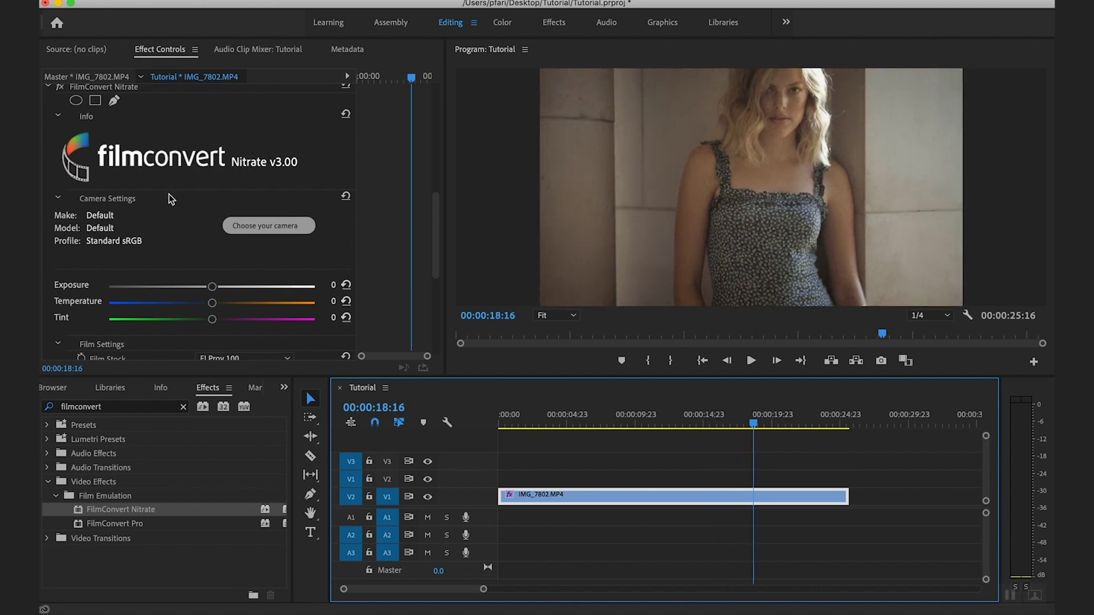
drag(439, 250, 438, 292)
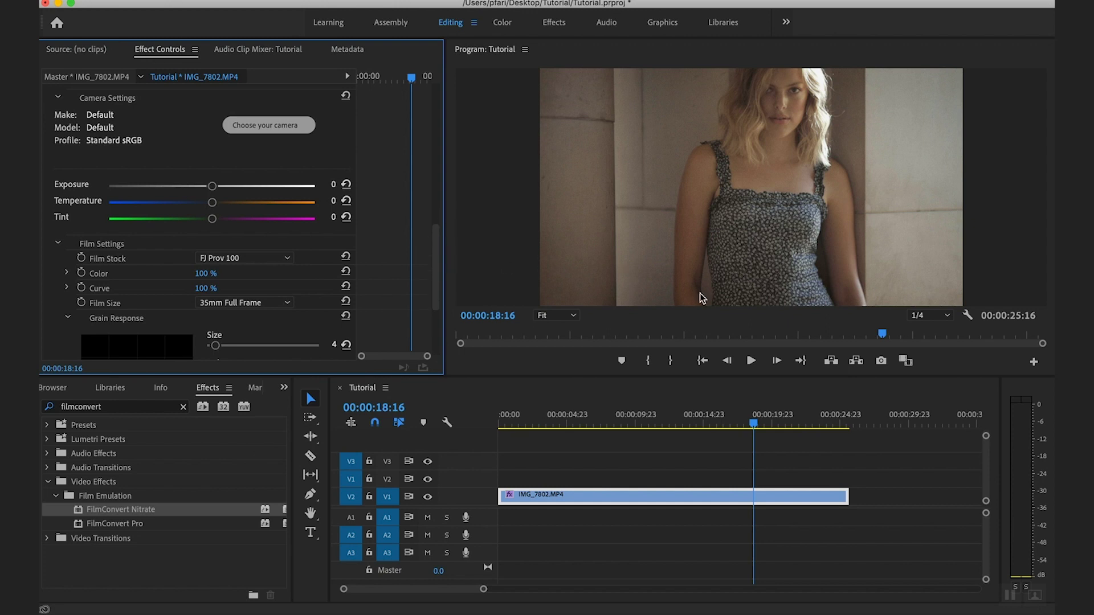
scroll(106, 295, down, 4)
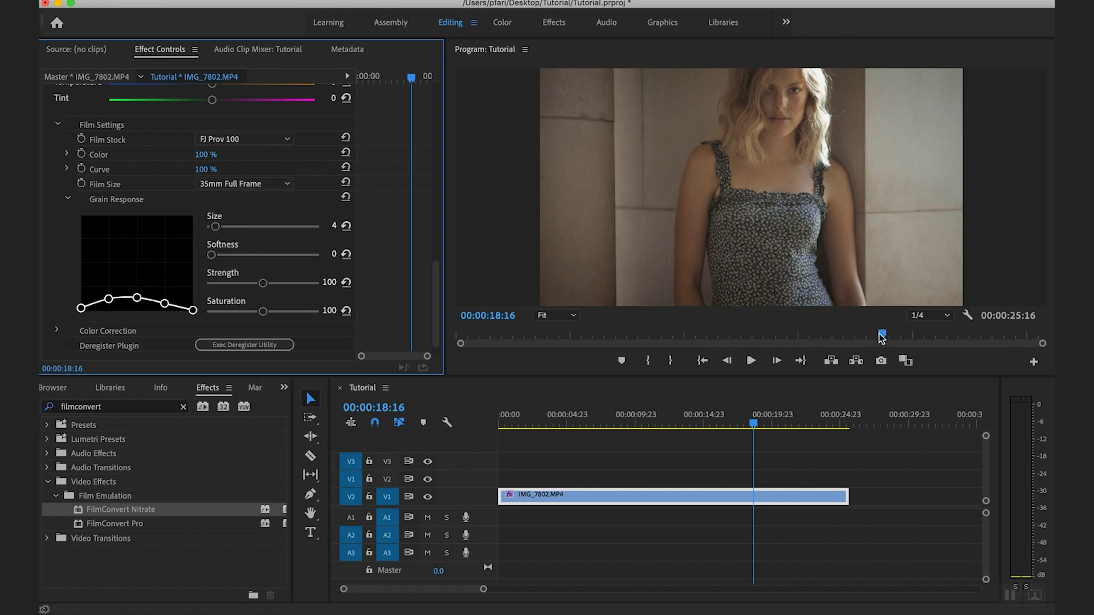
drag(882, 334, 927, 336)
- Set the Program monitor to Full resolution and 400% zoom
click(927, 316)
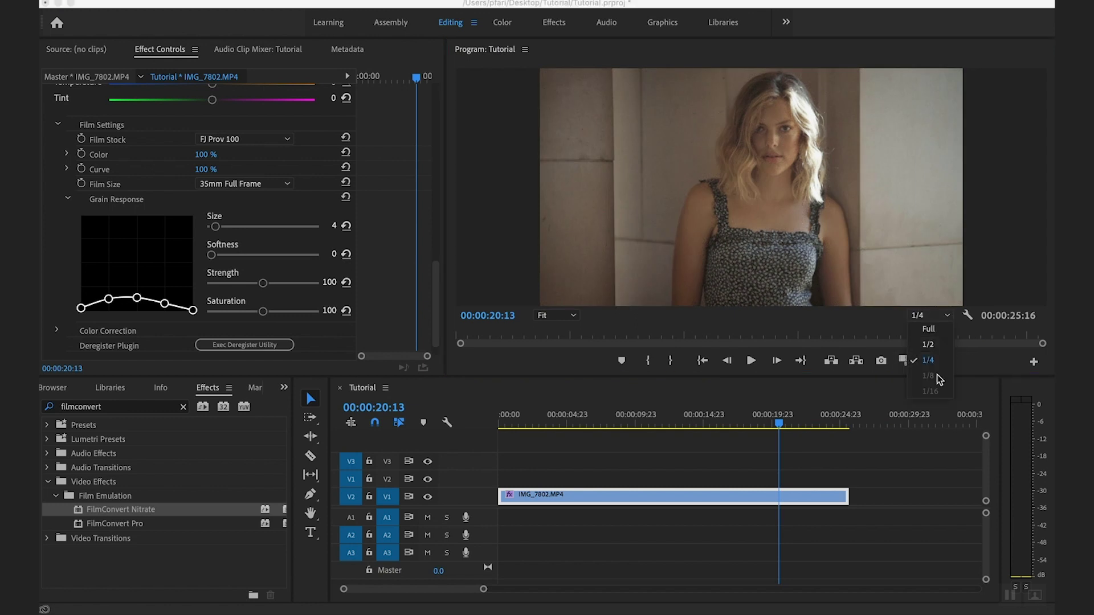
click(928, 329)
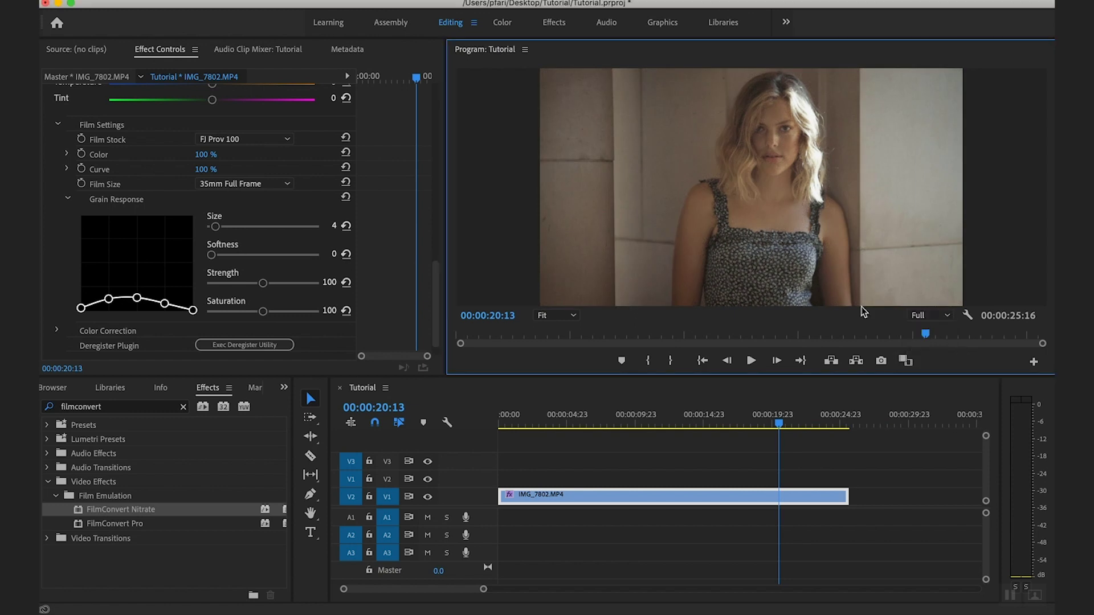
click(570, 316)
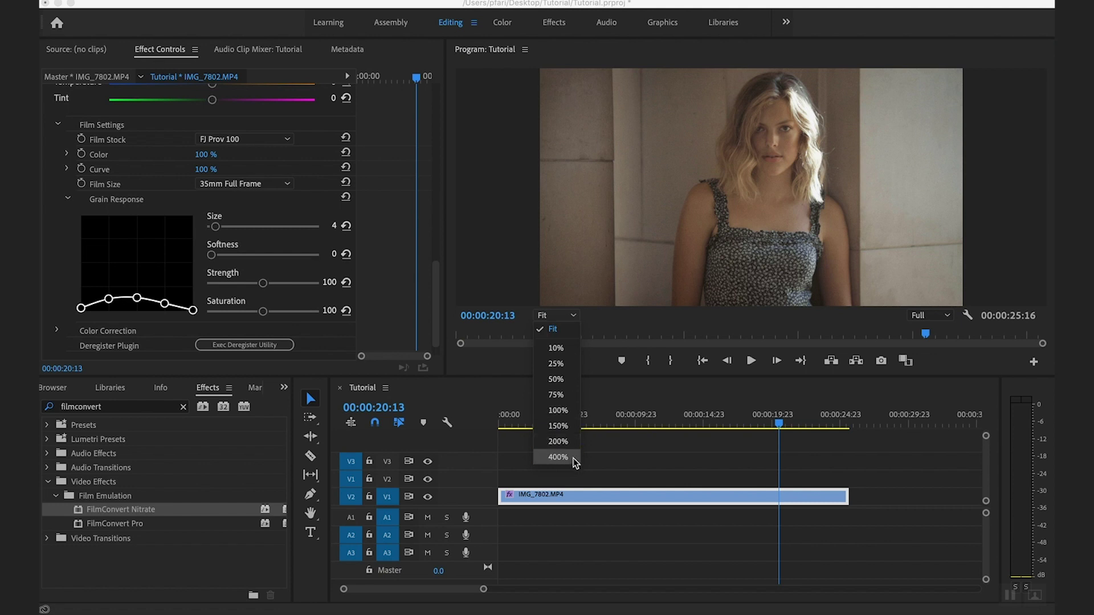
click(558, 457)
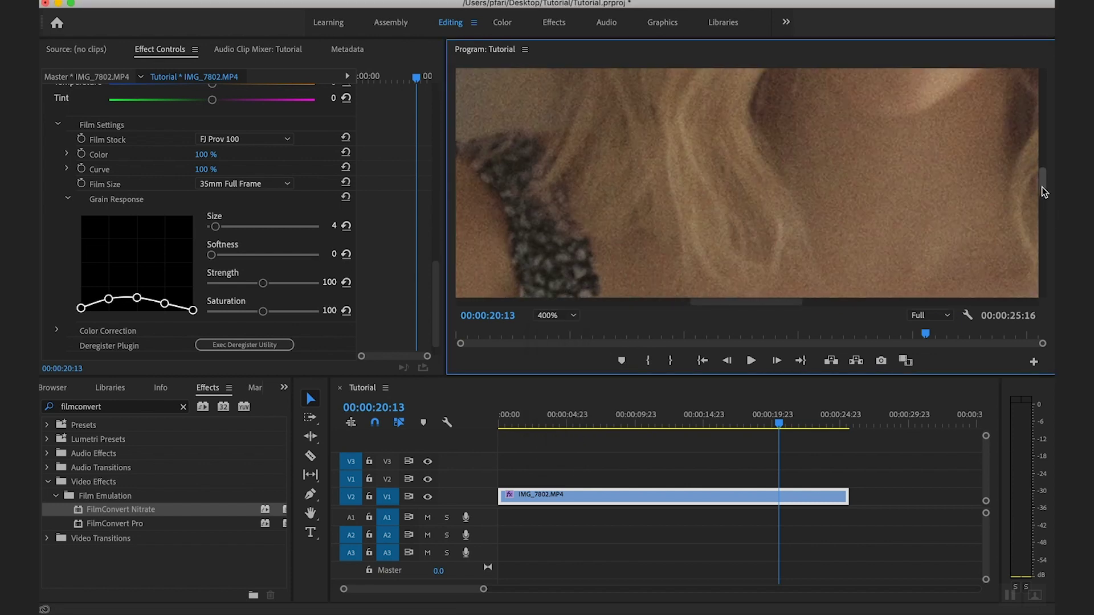
drag(1044, 192, 1040, 152)
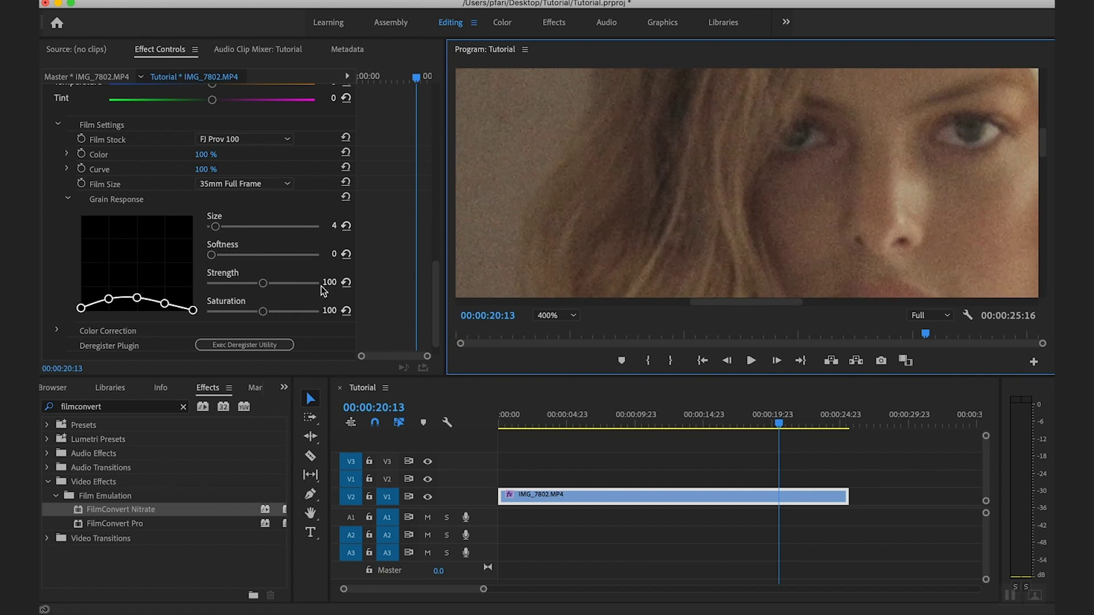
- Test larger Grain Size and Softness 100, then reset them to size 4 and softness 0
drag(215, 226, 339, 231)
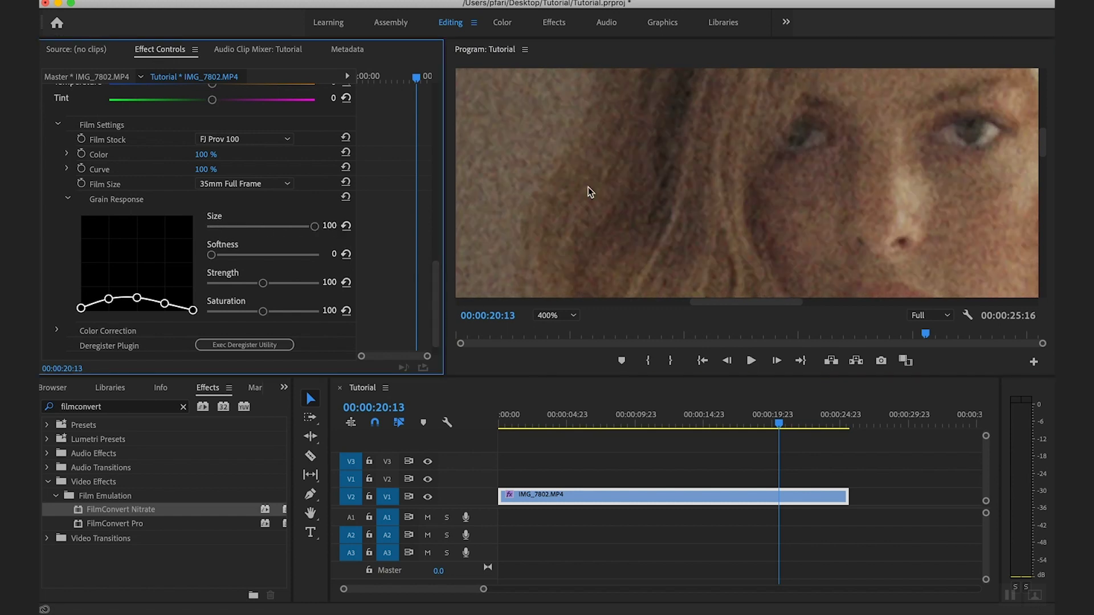
click(347, 224)
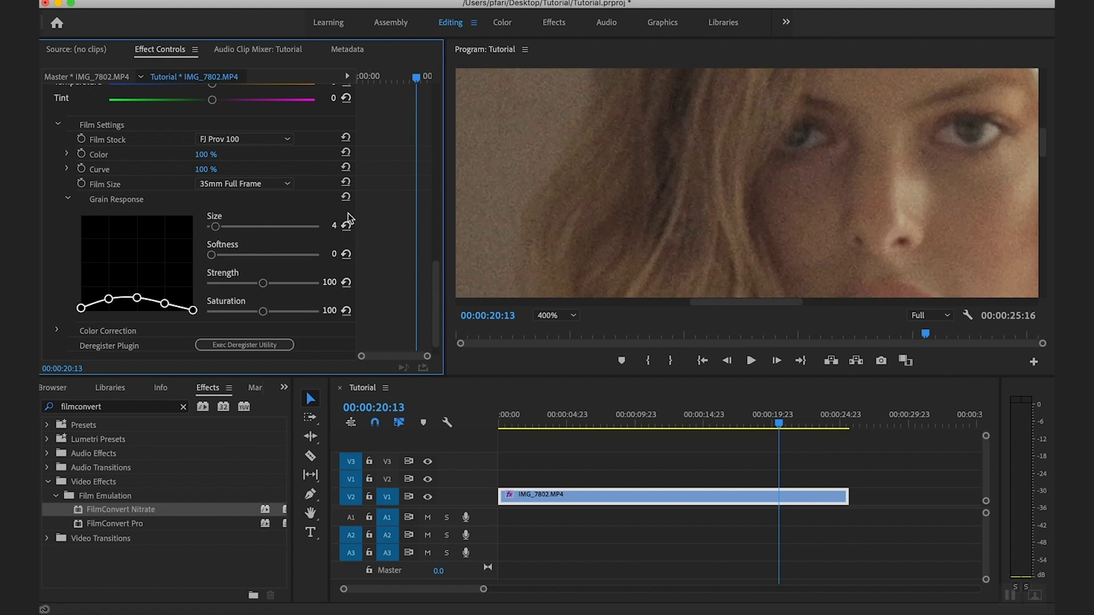
drag(212, 256, 336, 258)
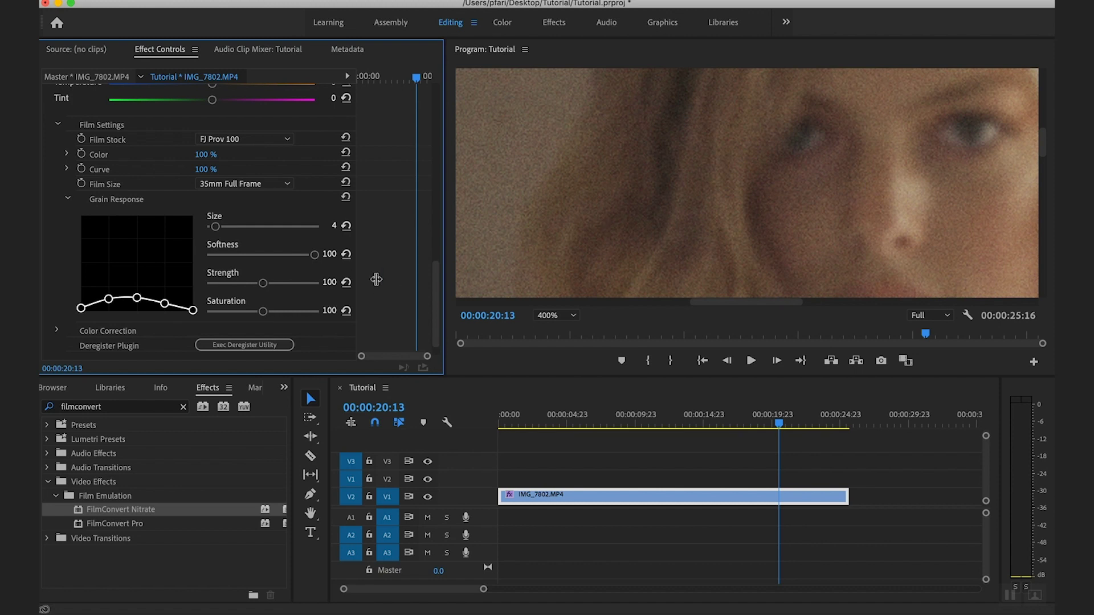
click(346, 254)
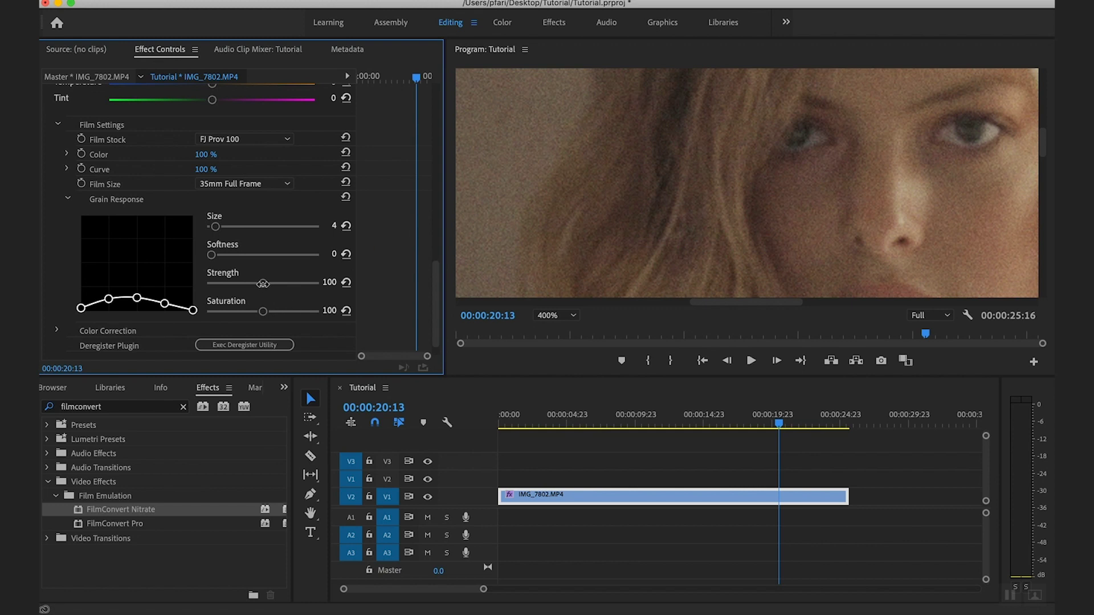
- Lower FilmConvert Nitrate grain strength to 32, set the monitor zoom to Fit, and move the playhead earlier
drag(261, 285, 225, 294)
drag(225, 284, 228, 284)
click(557, 315)
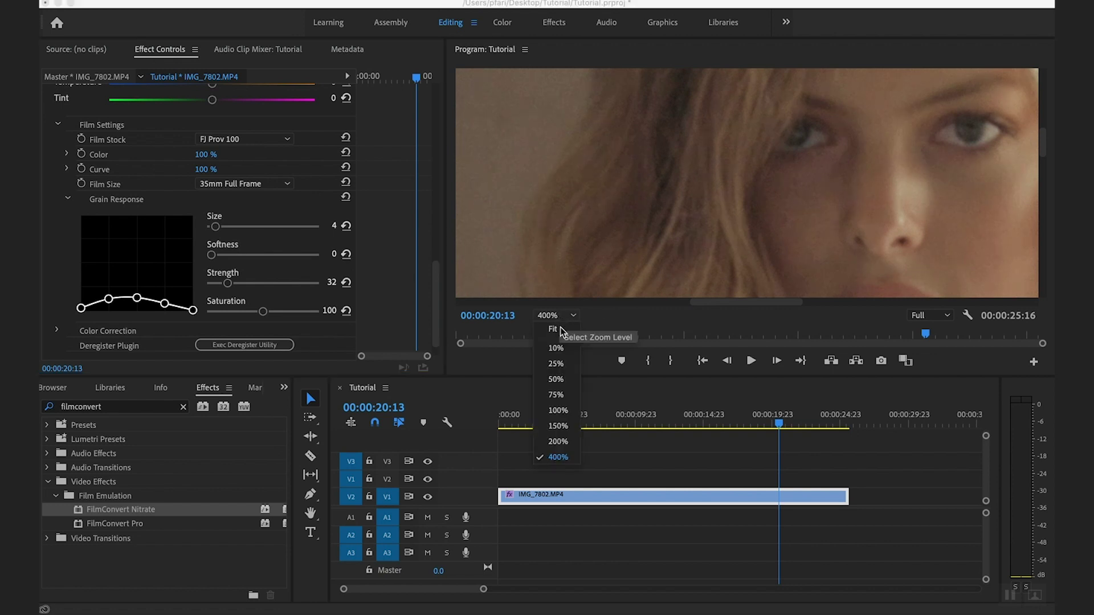
click(564, 336)
click(896, 337)
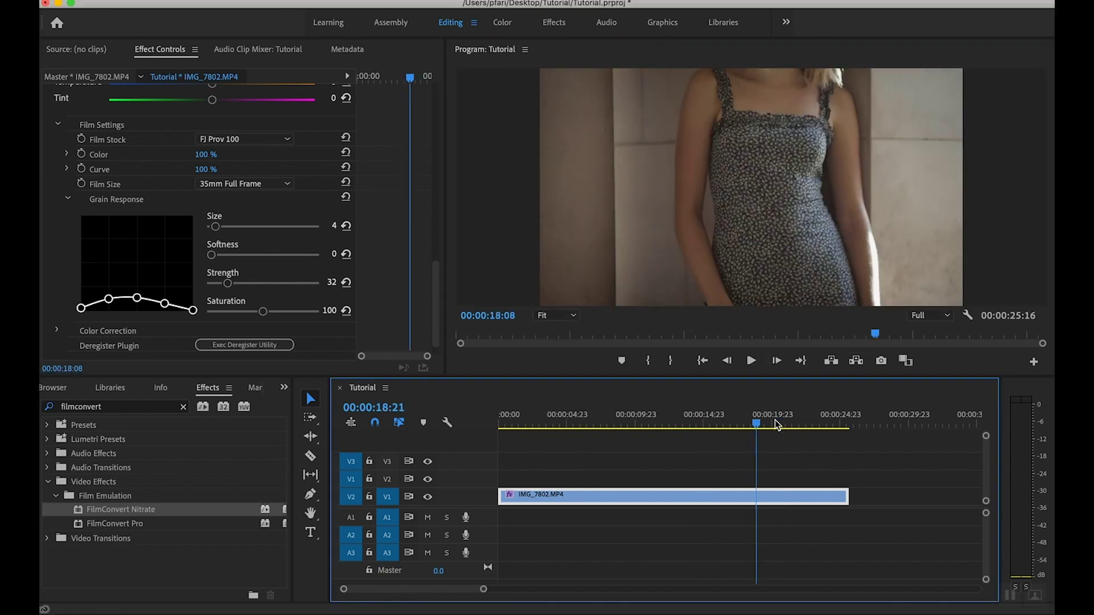